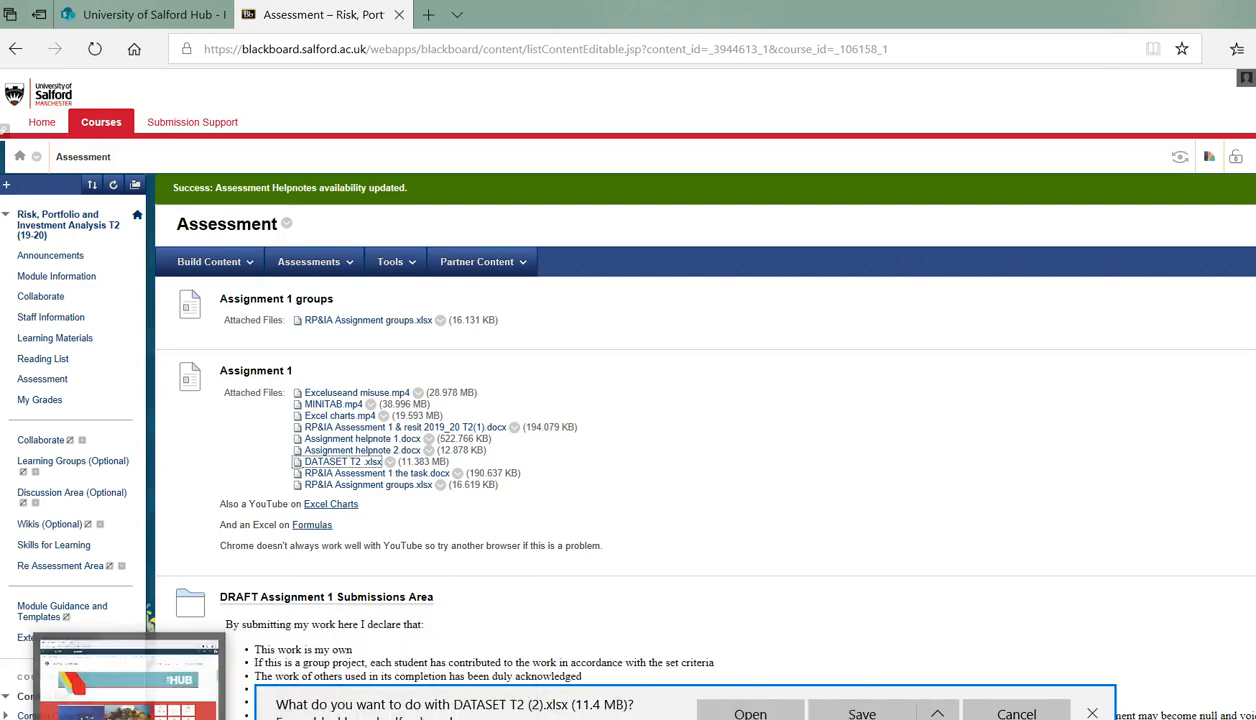
# Switch to the DATASET T2 (3) (2).xlsx workbook in Excel and look through the Dataset 1, 5 day and 30 day sheets.
pyautogui.hotkey('alt', 'Tab')
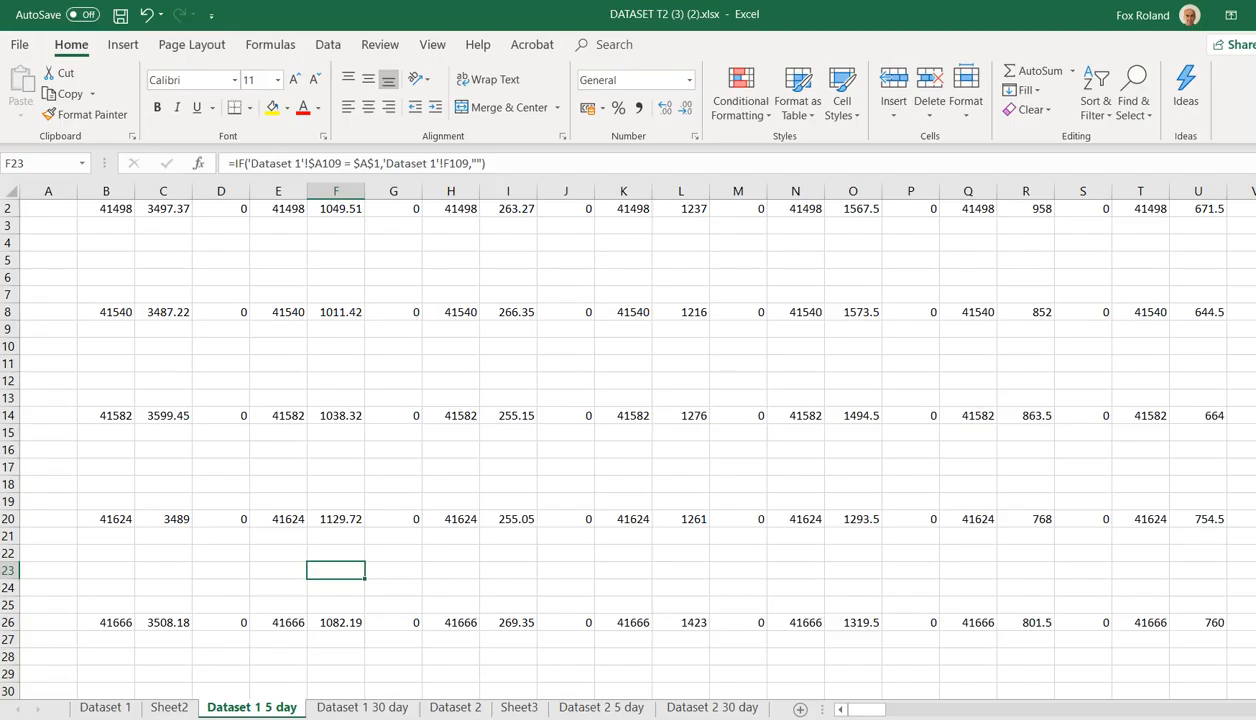
pyautogui.click(104, 707)
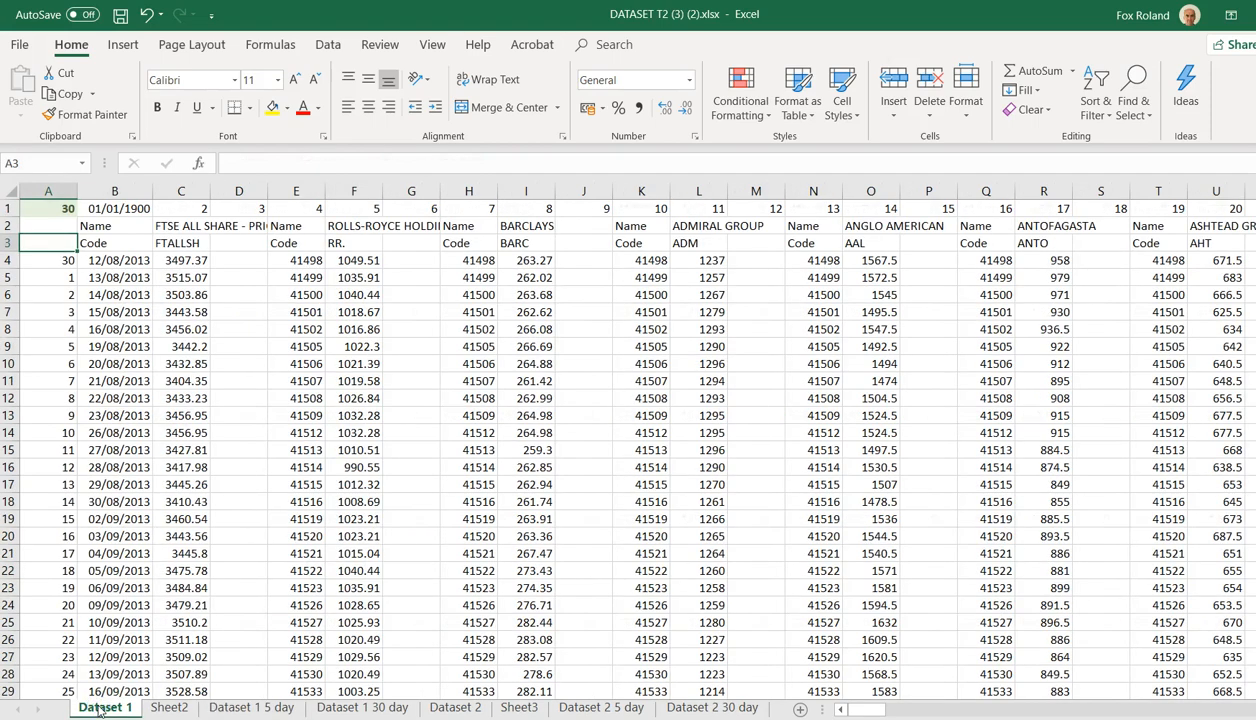
pyautogui.click(214, 709)
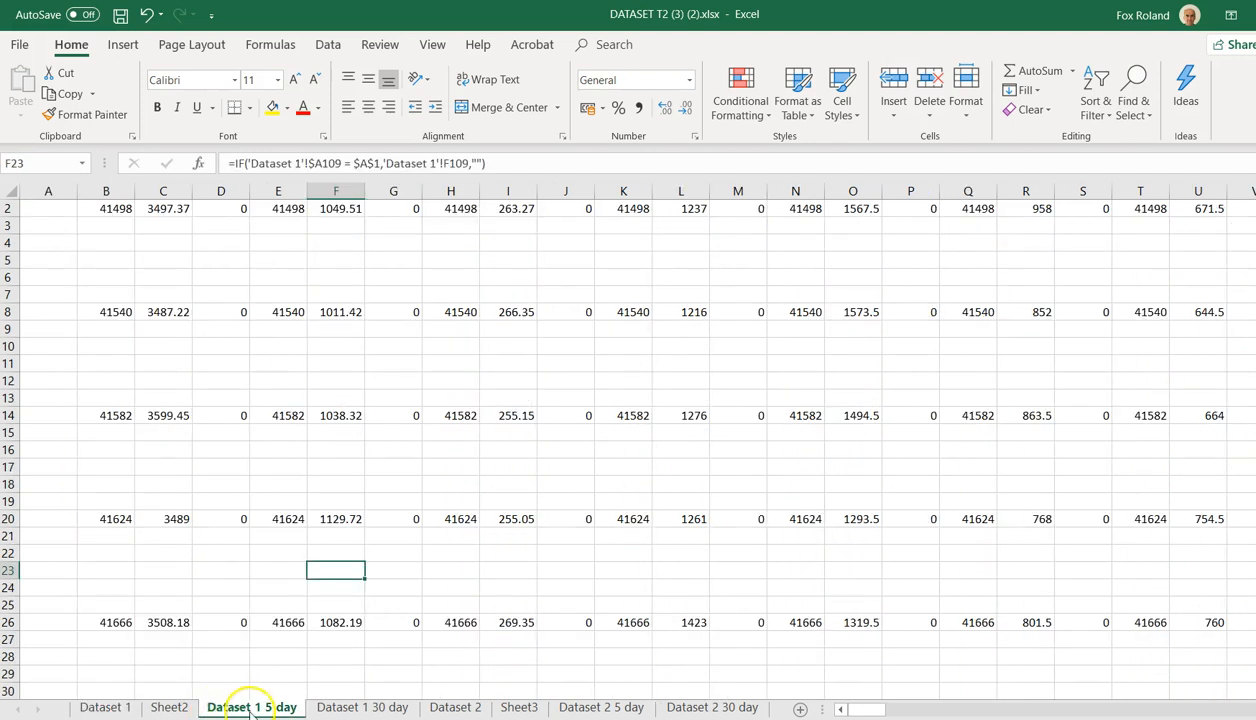
pyautogui.click(336, 710)
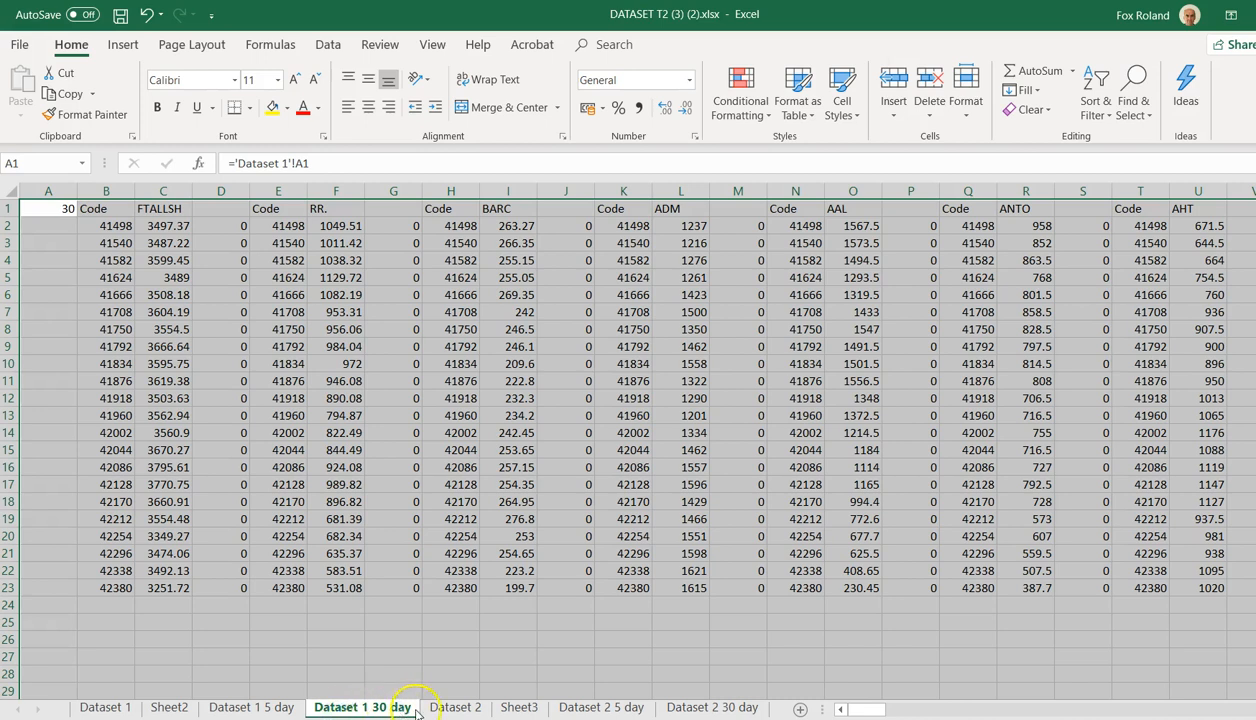
pyautogui.click(575, 707)
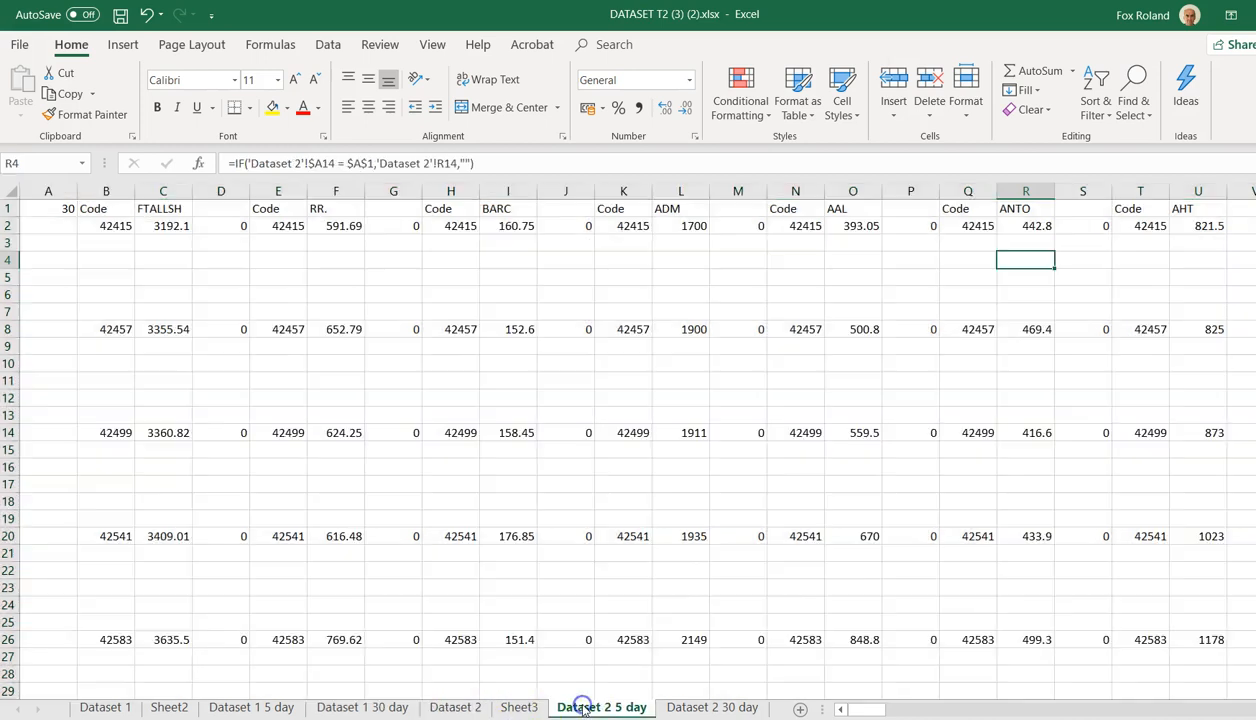
pyautogui.click(675, 707)
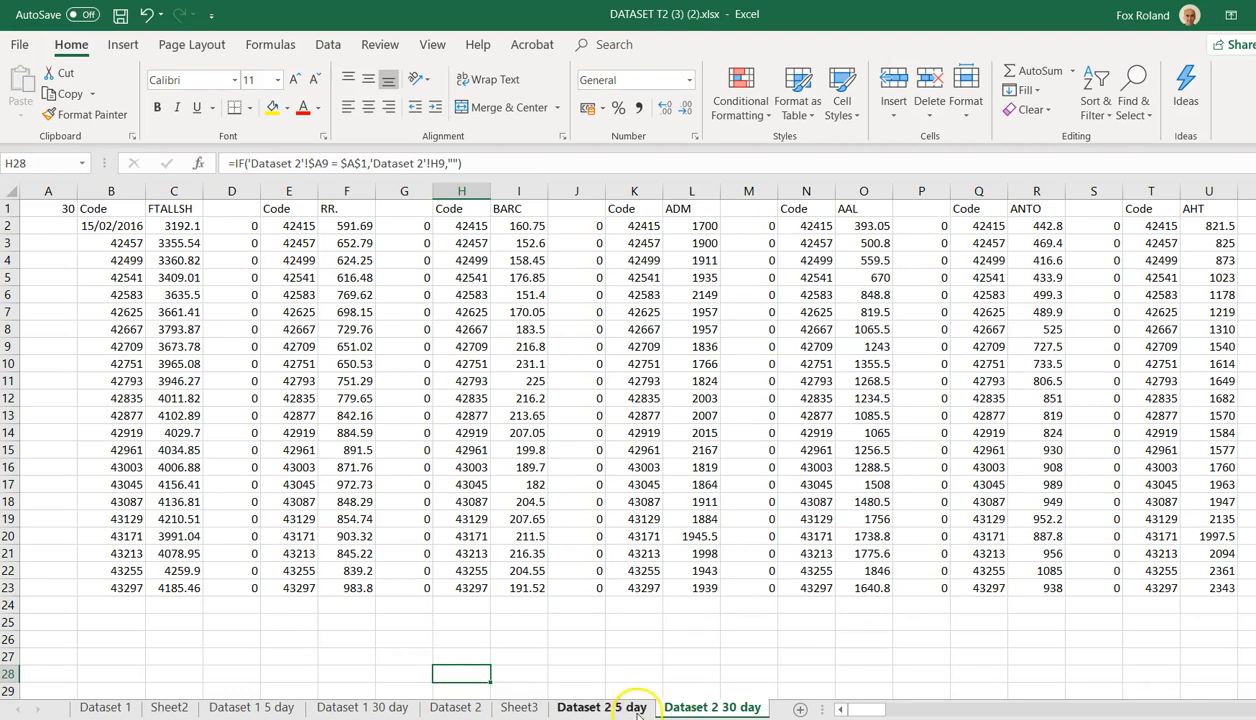
pyautogui.click(603, 707)
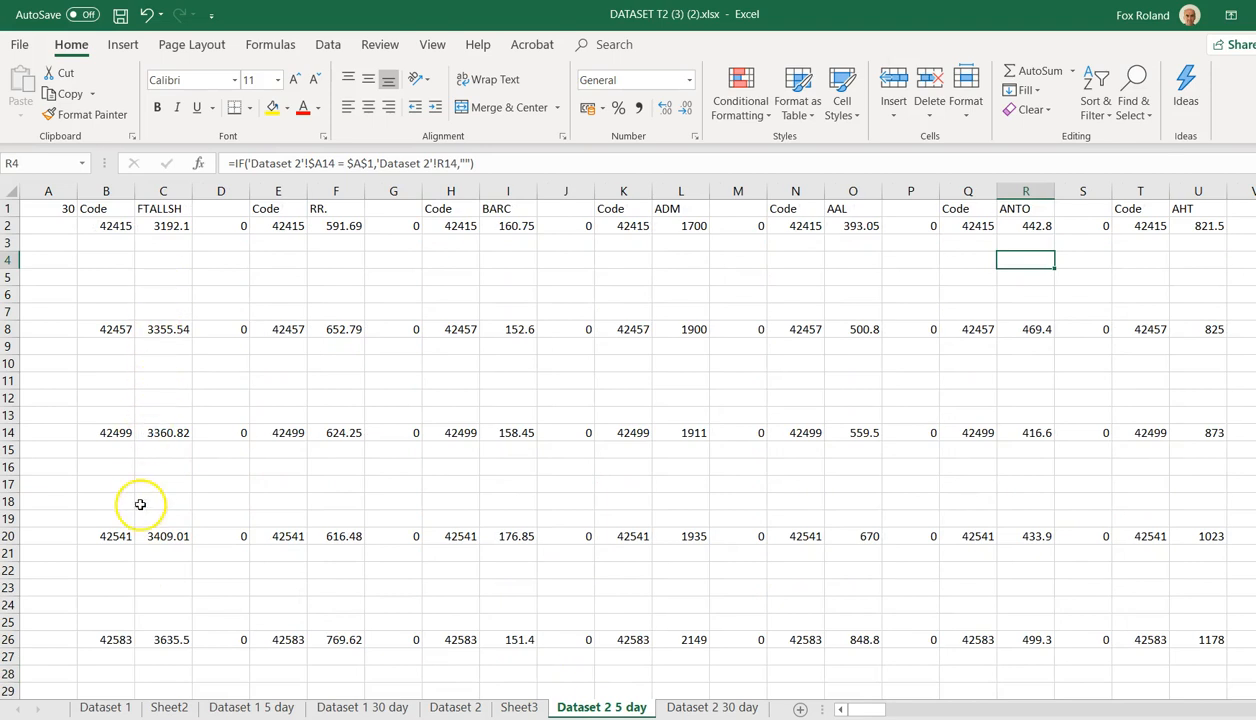
# Set the day interval in cell A1 of the Dataset 1 sheet to 5.
pyautogui.click(106, 707)
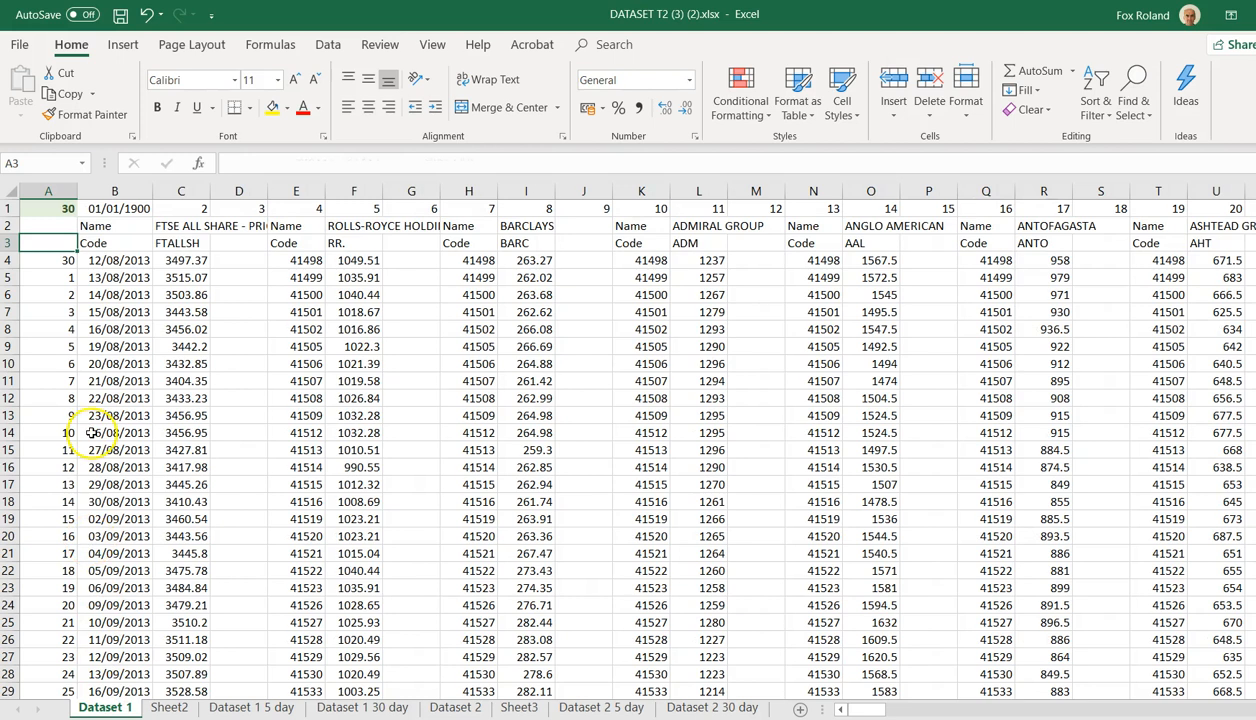
pyautogui.click(64, 321)
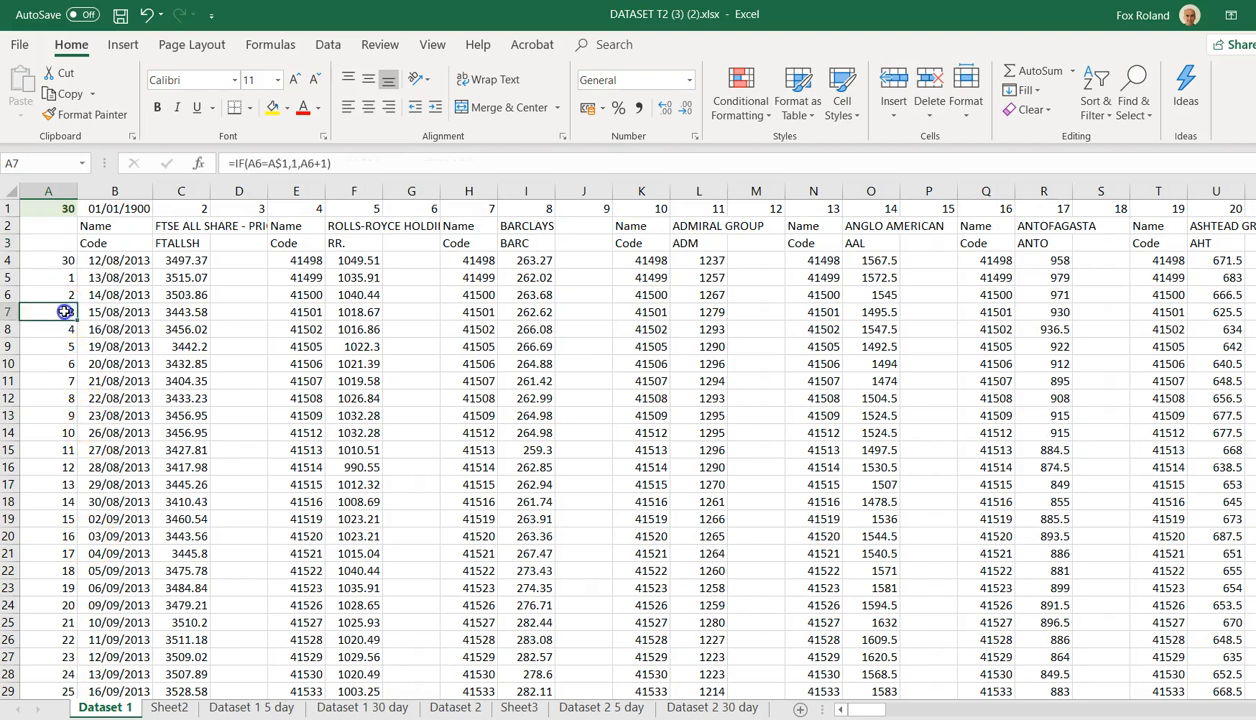
pyautogui.click(58, 225)
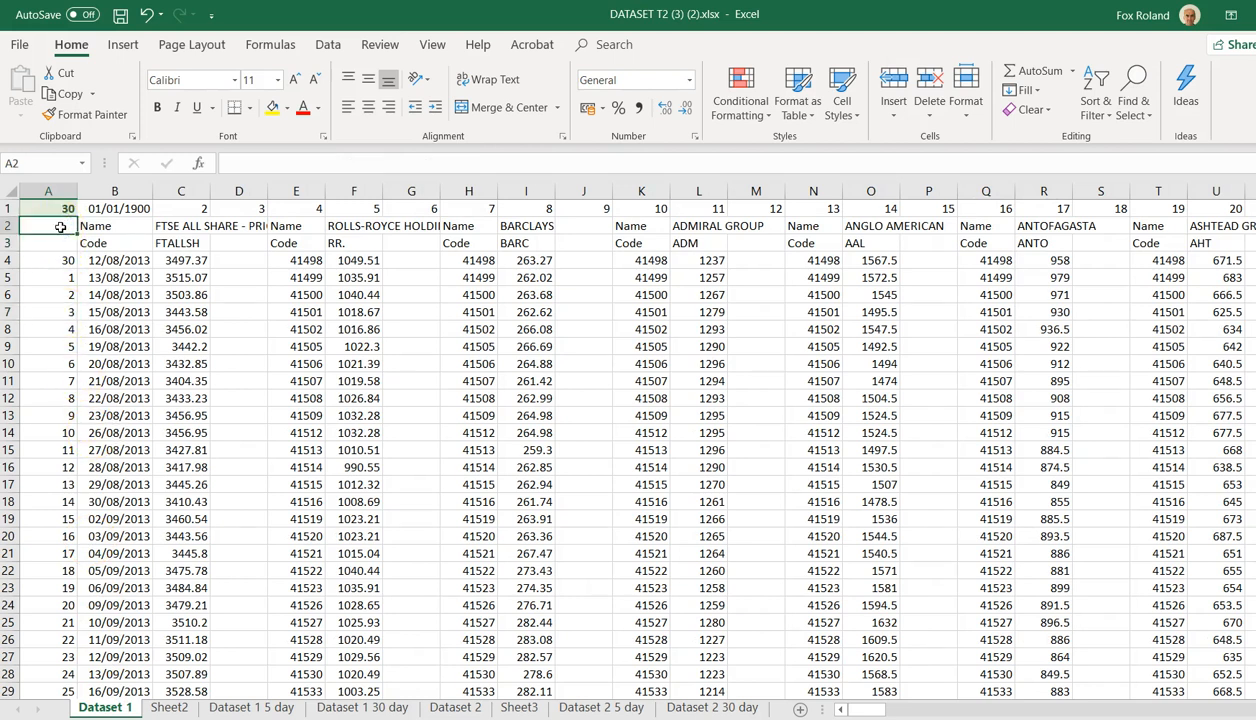
pyautogui.click(60, 209)
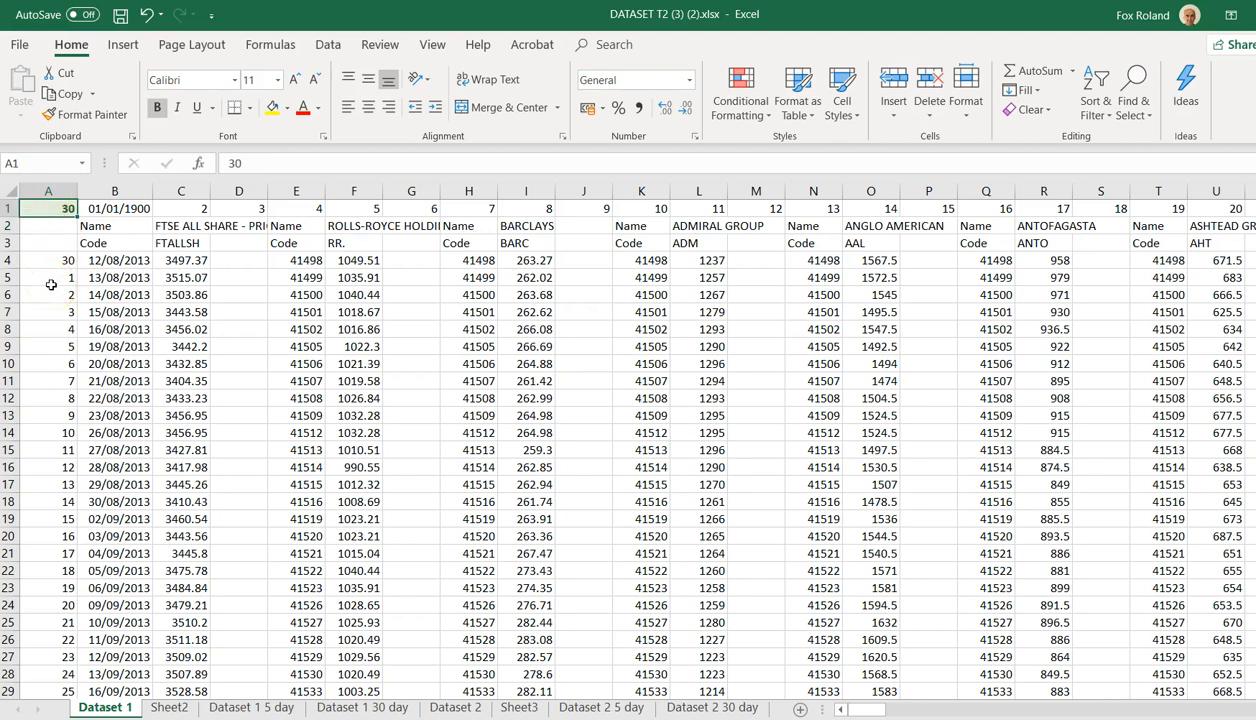
pyautogui.write('5')
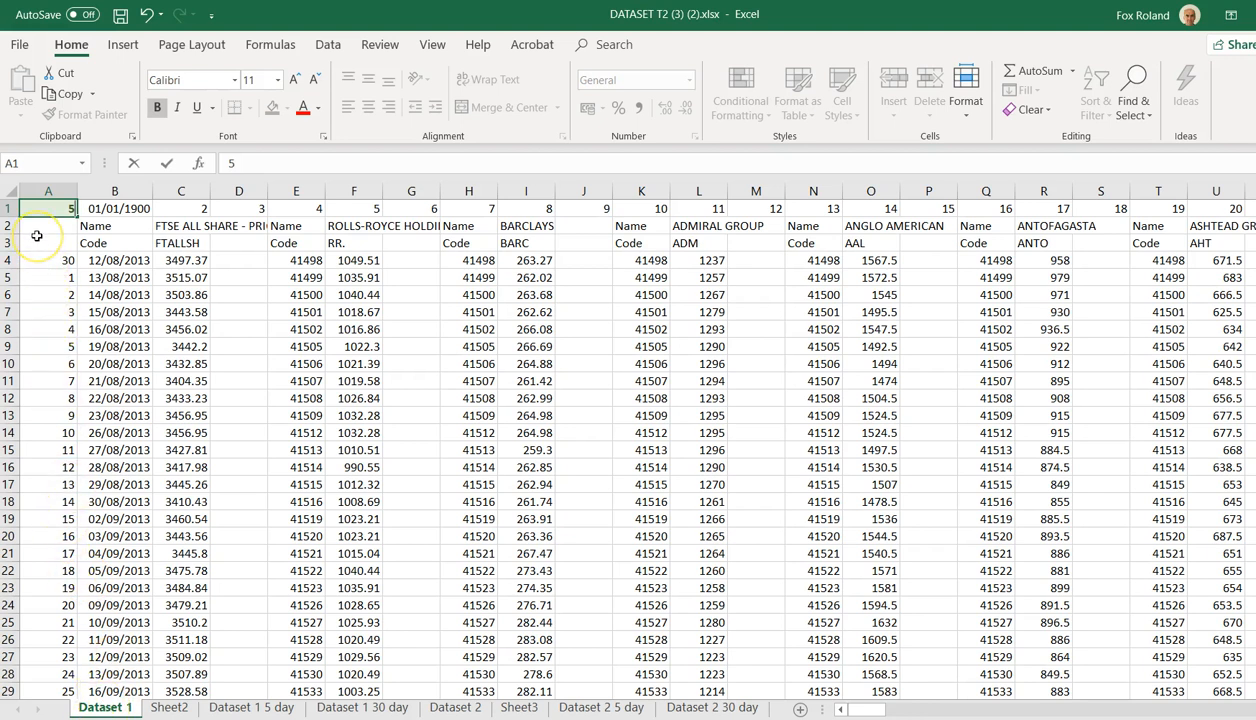
pyautogui.press('Return')
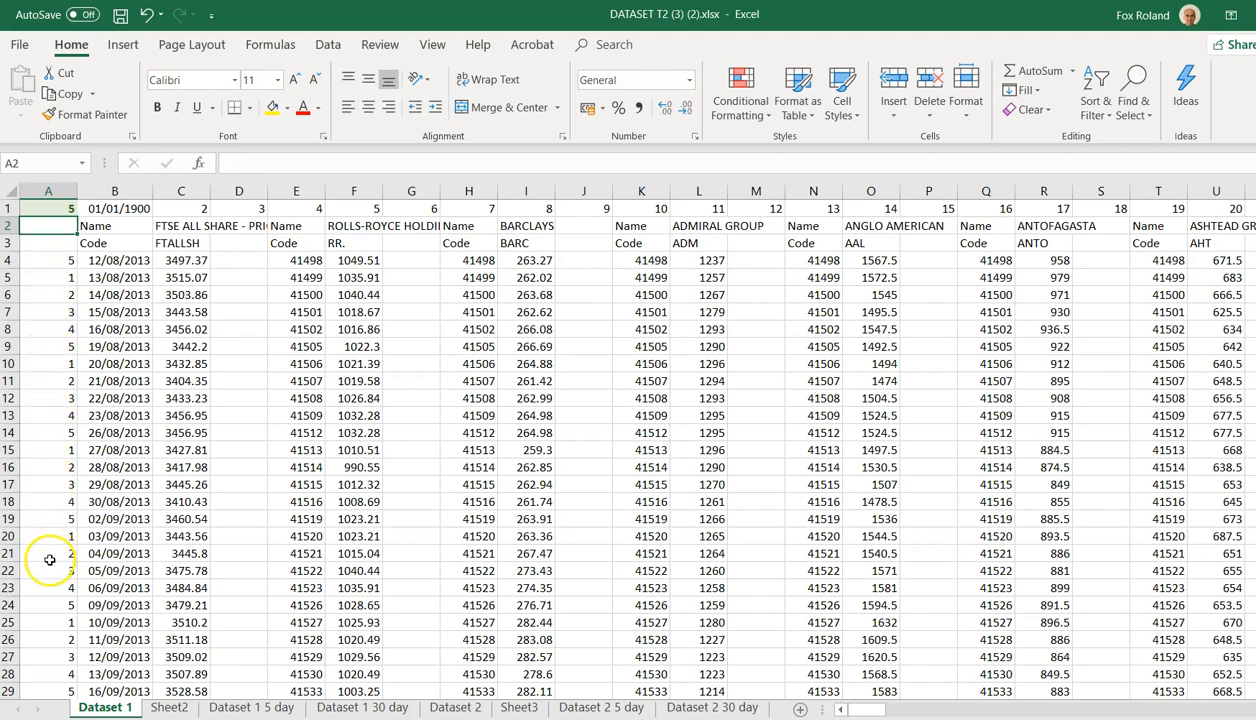
# Check the recalculated prices on the Dataset 1 5 day, Dataset 1 30 day and Dataset 2 5 day sheets.
pyautogui.click(230, 707)
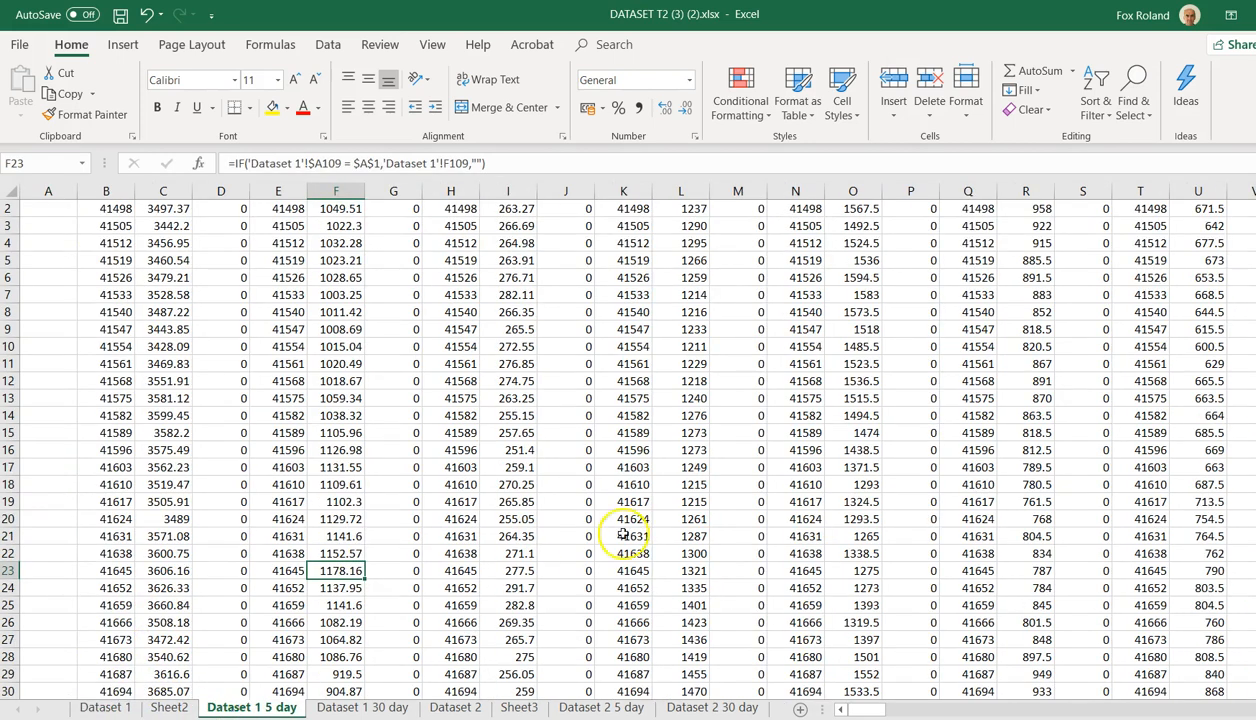
pyautogui.scroll(1, 1160, 285)
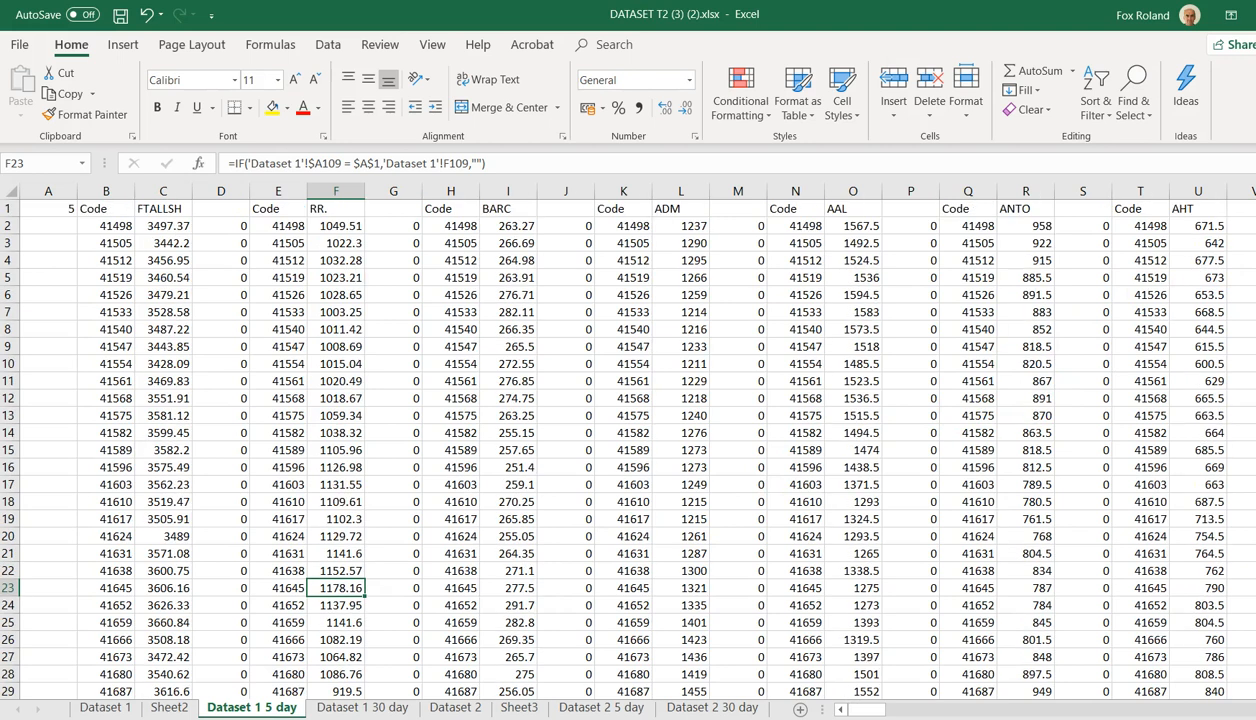
pyautogui.click(372, 707)
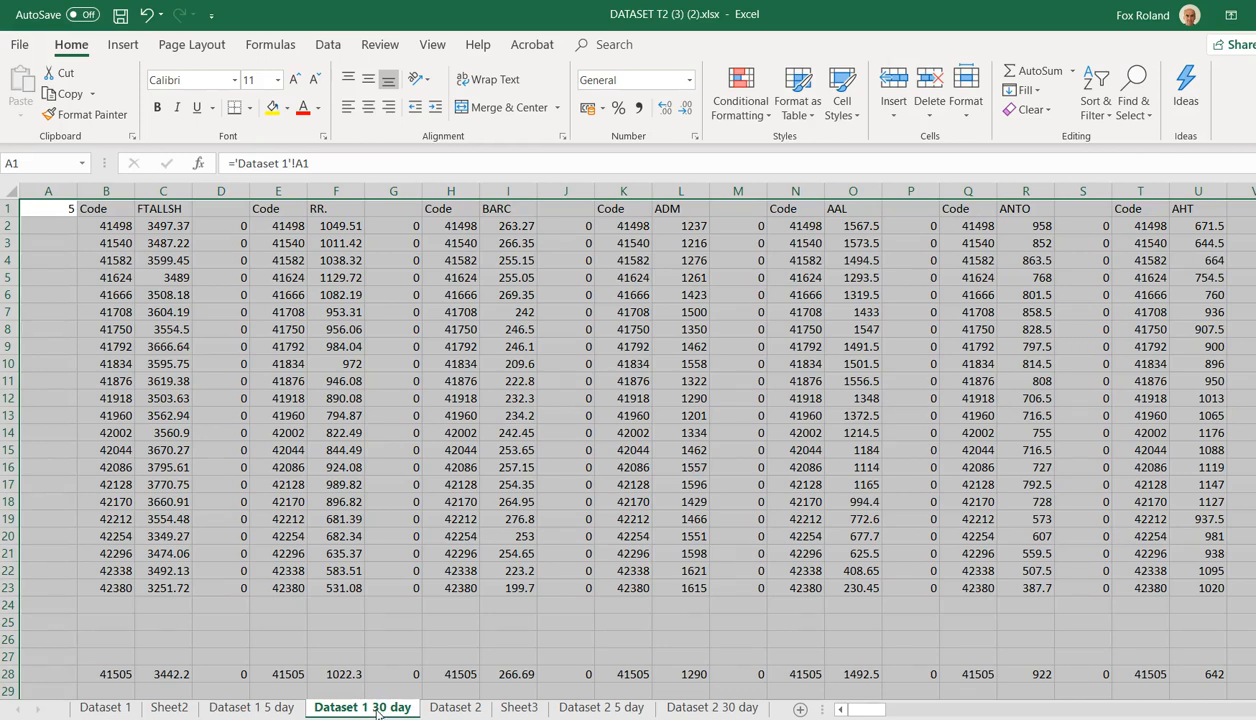
pyautogui.click(589, 708)
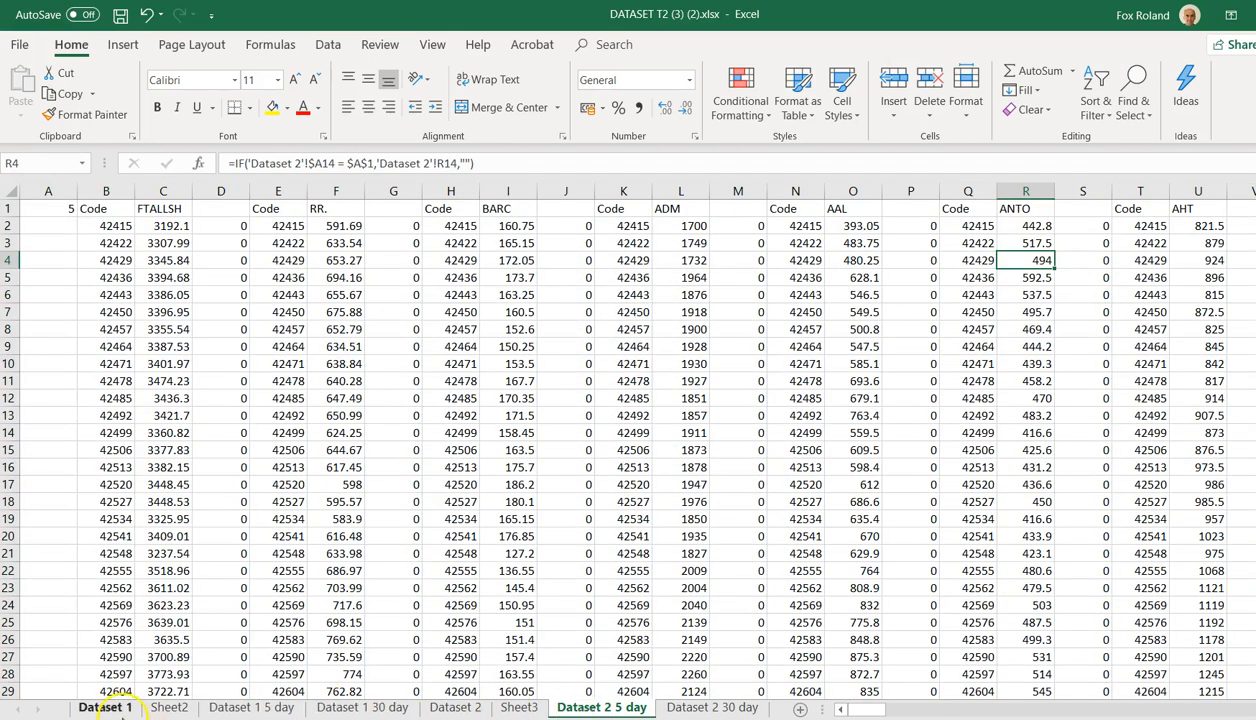
# Format column B of the Dataset 1 5 day sheet as Short Date and check the dates down the column.
pyautogui.click(212, 707)
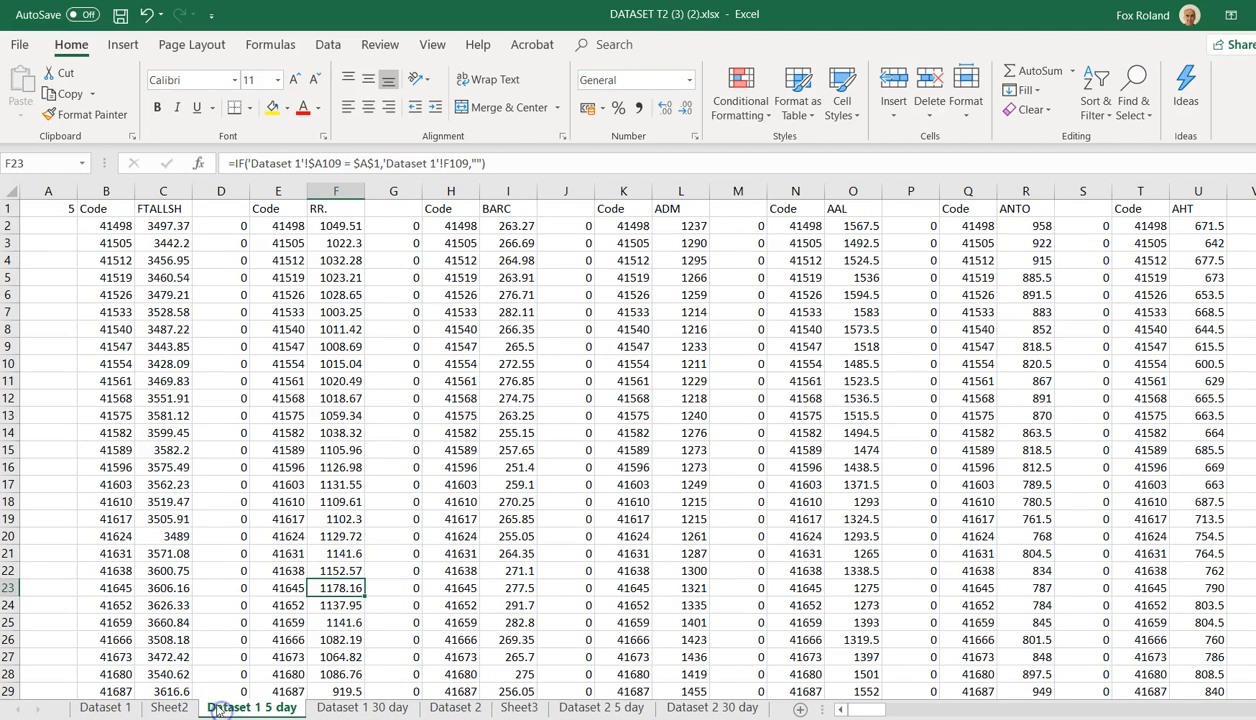
pyautogui.click(106, 191)
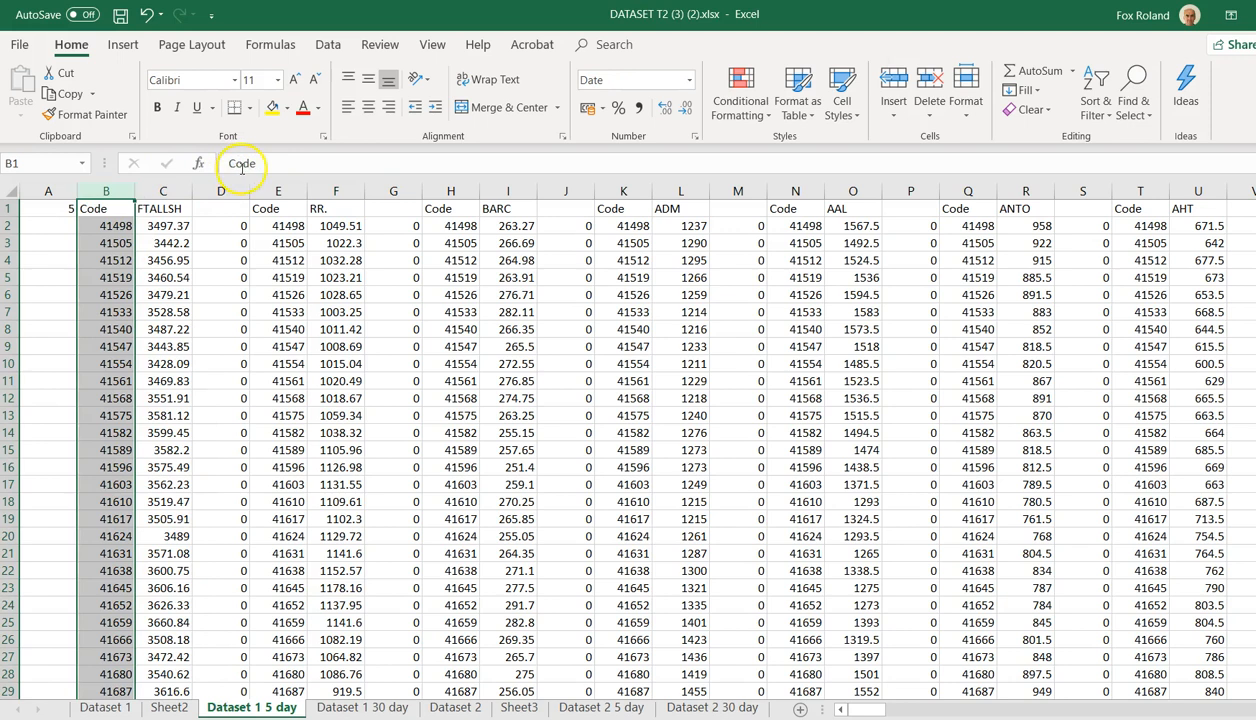
pyautogui.click(686, 82)
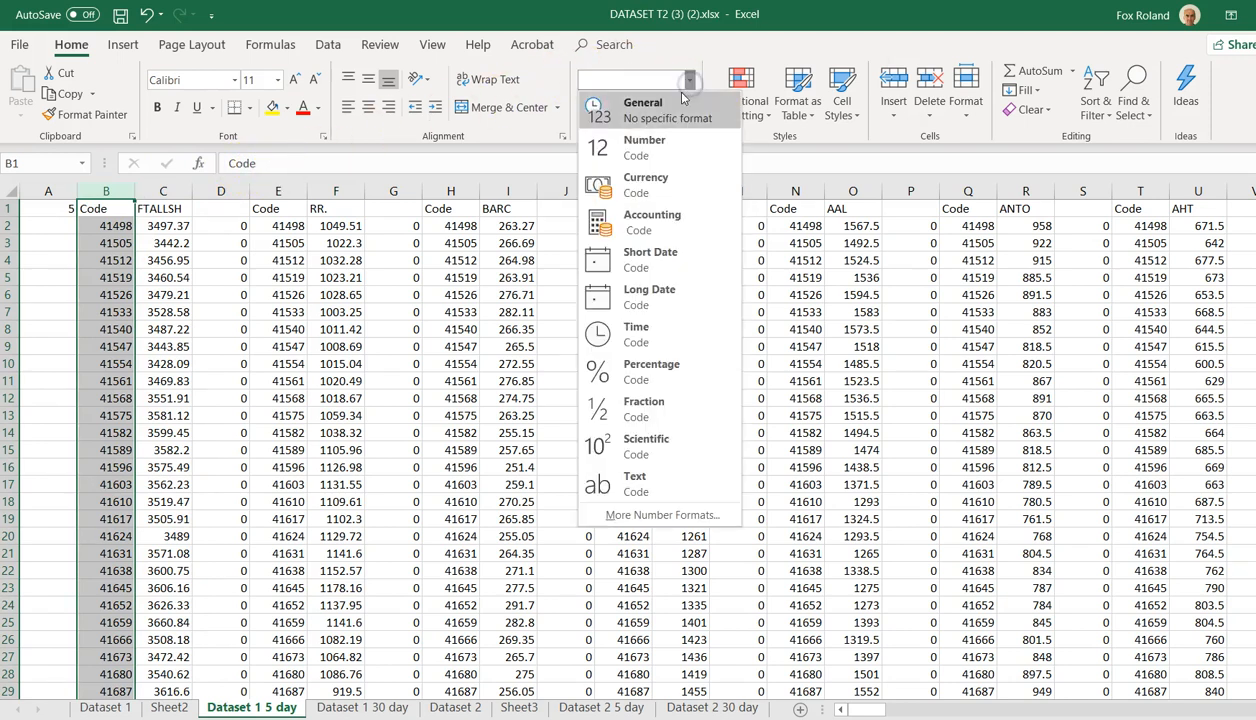
pyautogui.click(642, 260)
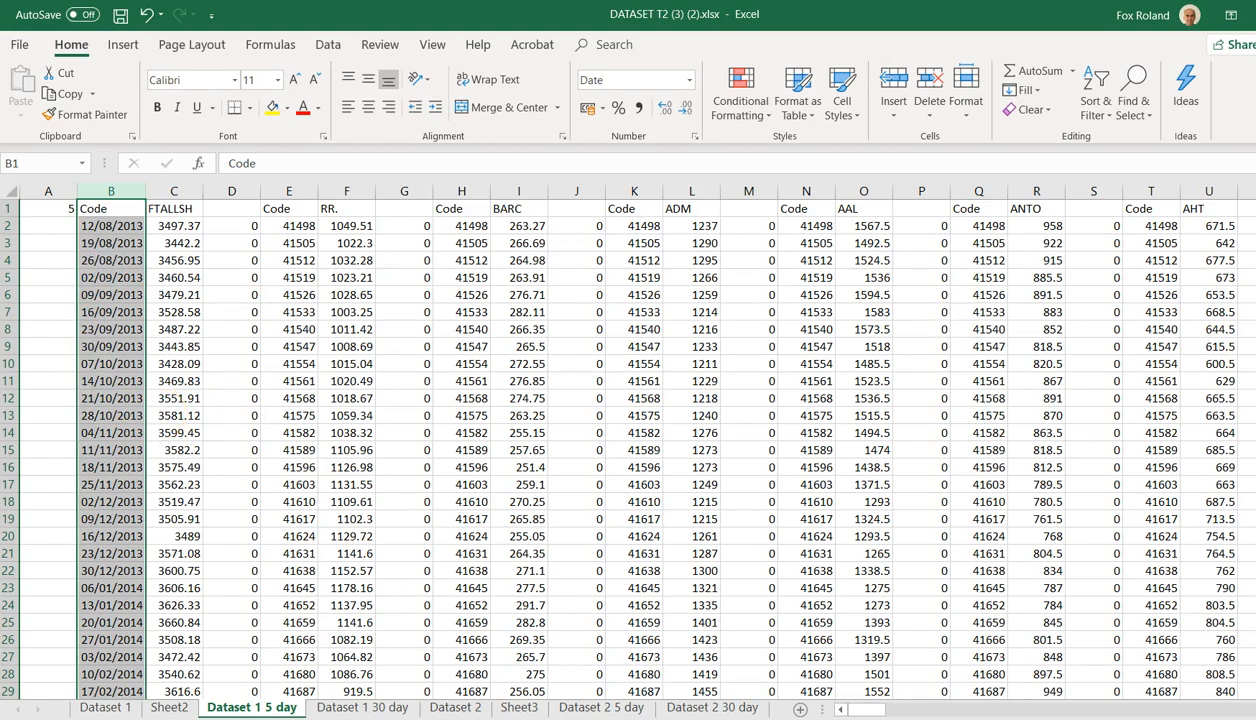
pyautogui.scroll(-20, 616, 441)
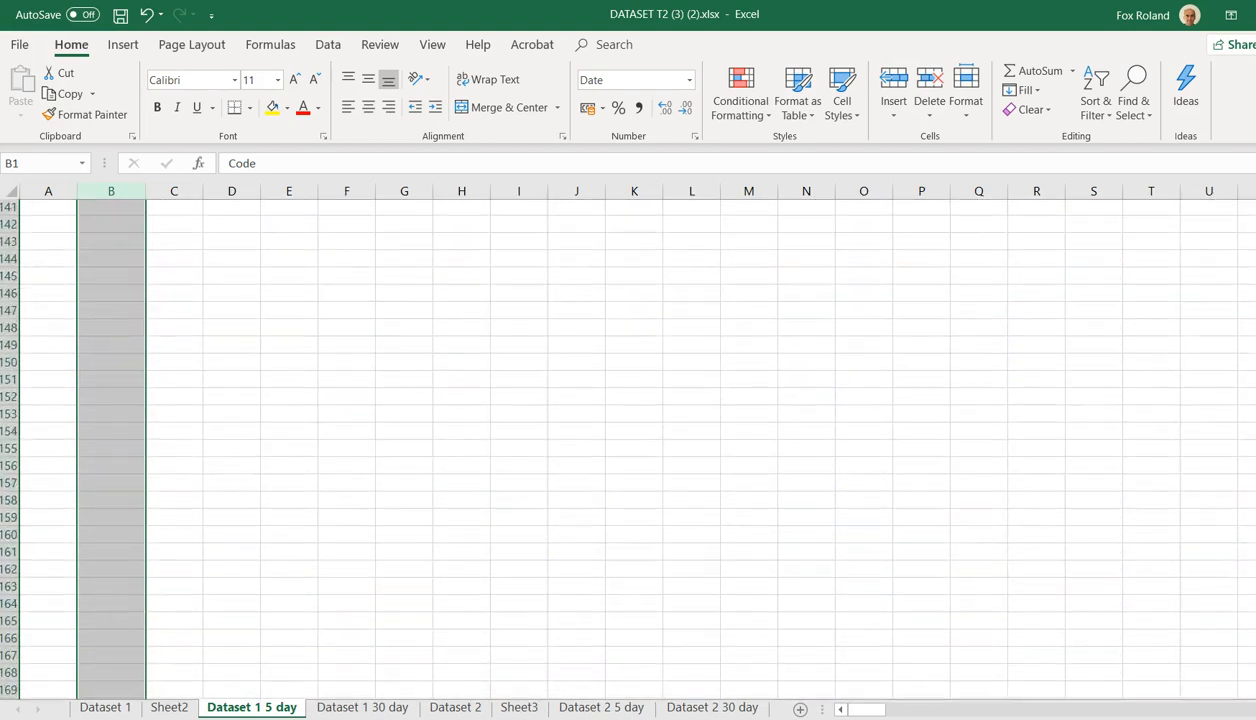
pyautogui.scroll(20, 616, 441)
pyautogui.scroll(19, 616, 441)
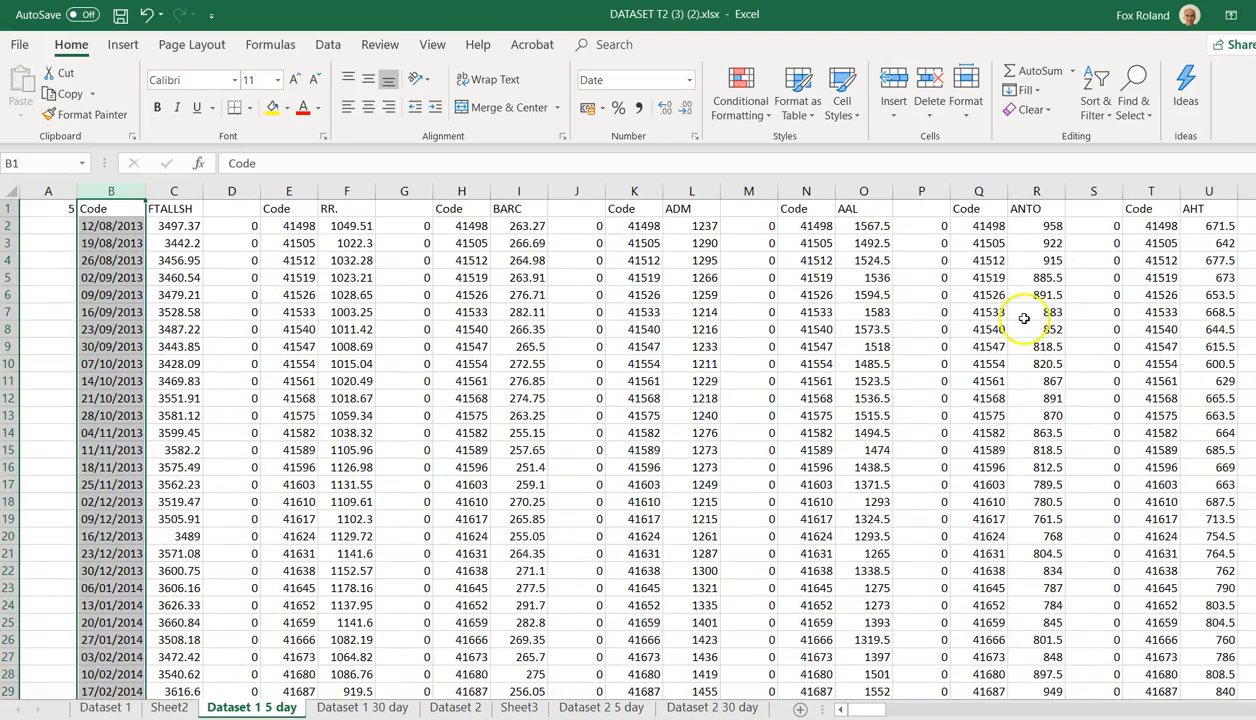
# Insert a blank row above the code header row of the Dataset 1 5 day sheet.
pyautogui.click(45, 230)
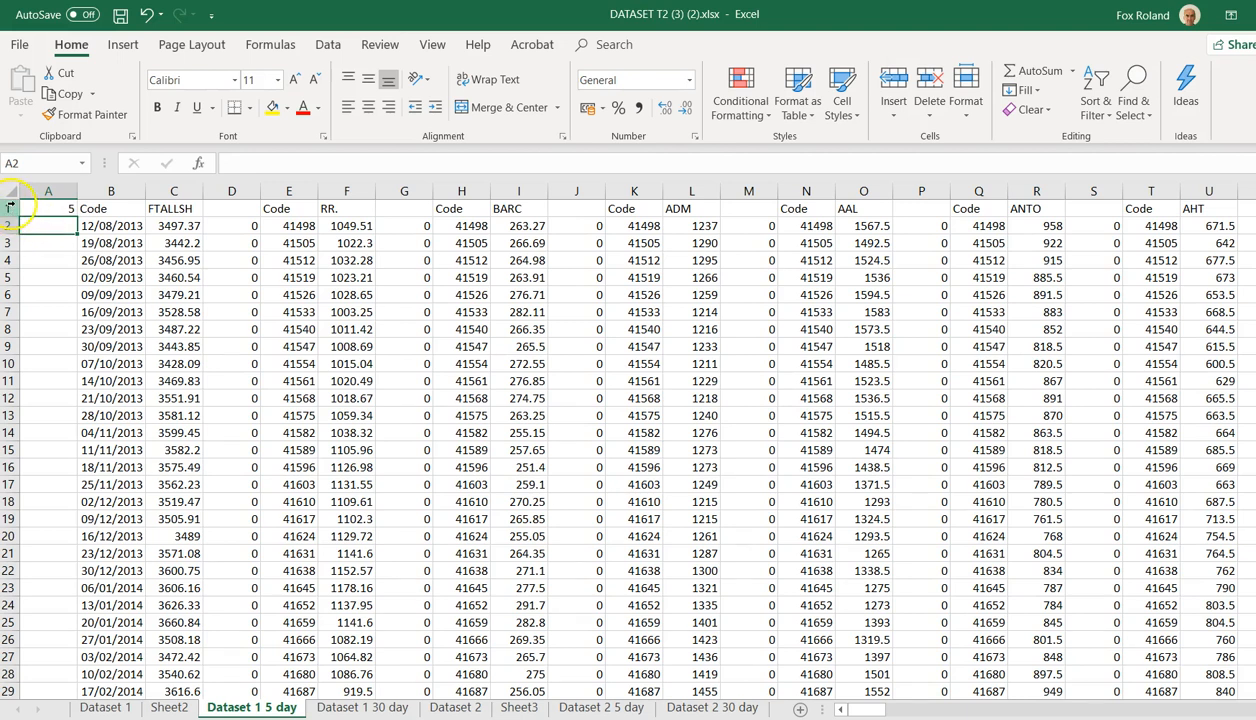
pyautogui.click(10, 207)
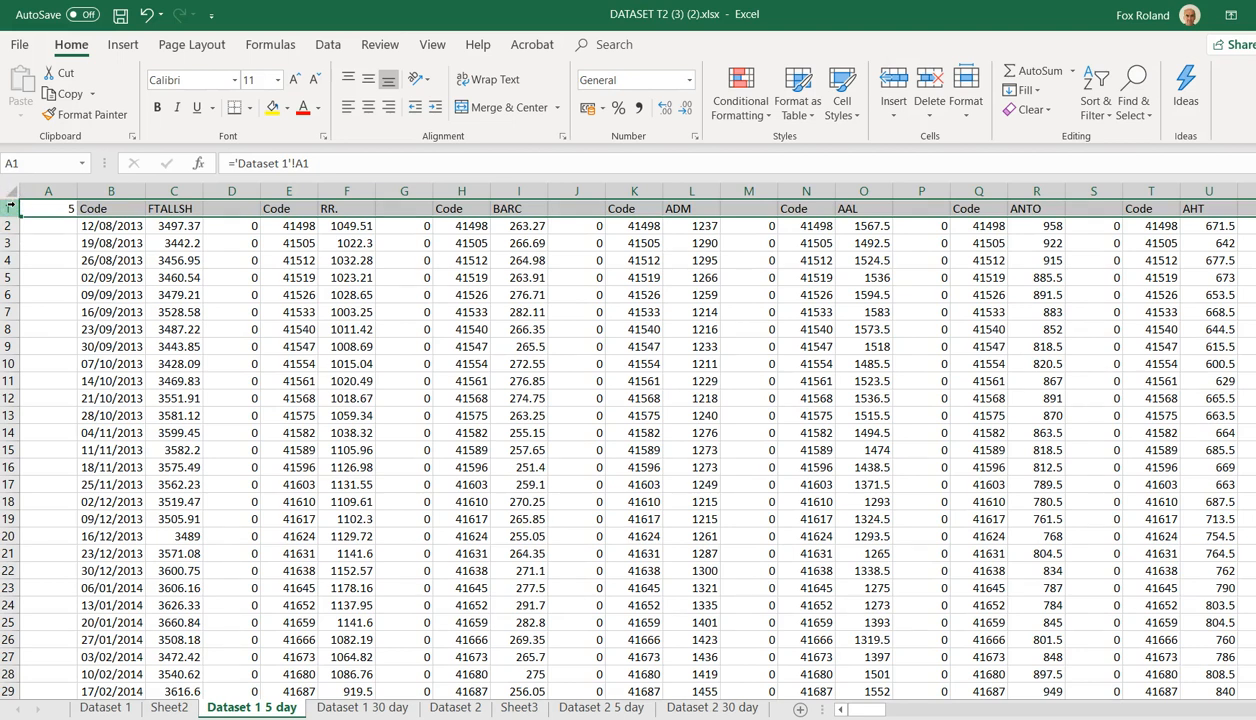
pyautogui.rightClick(10, 207)
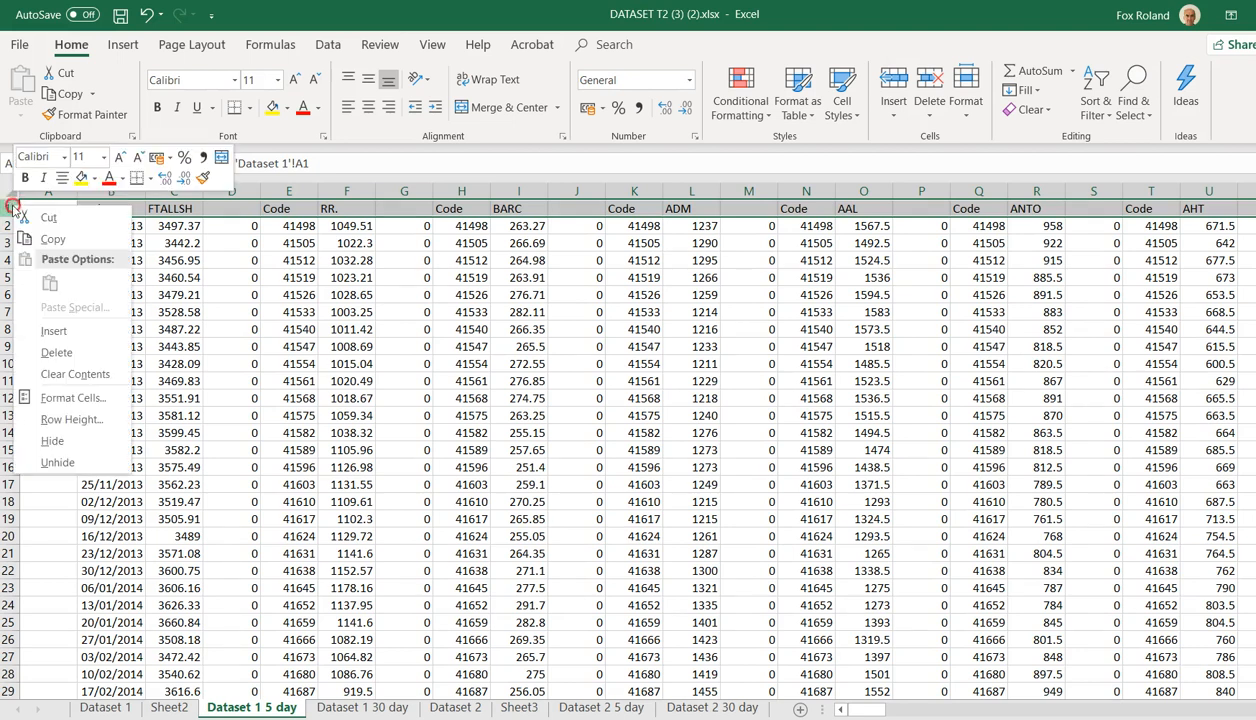
pyautogui.click(55, 330)
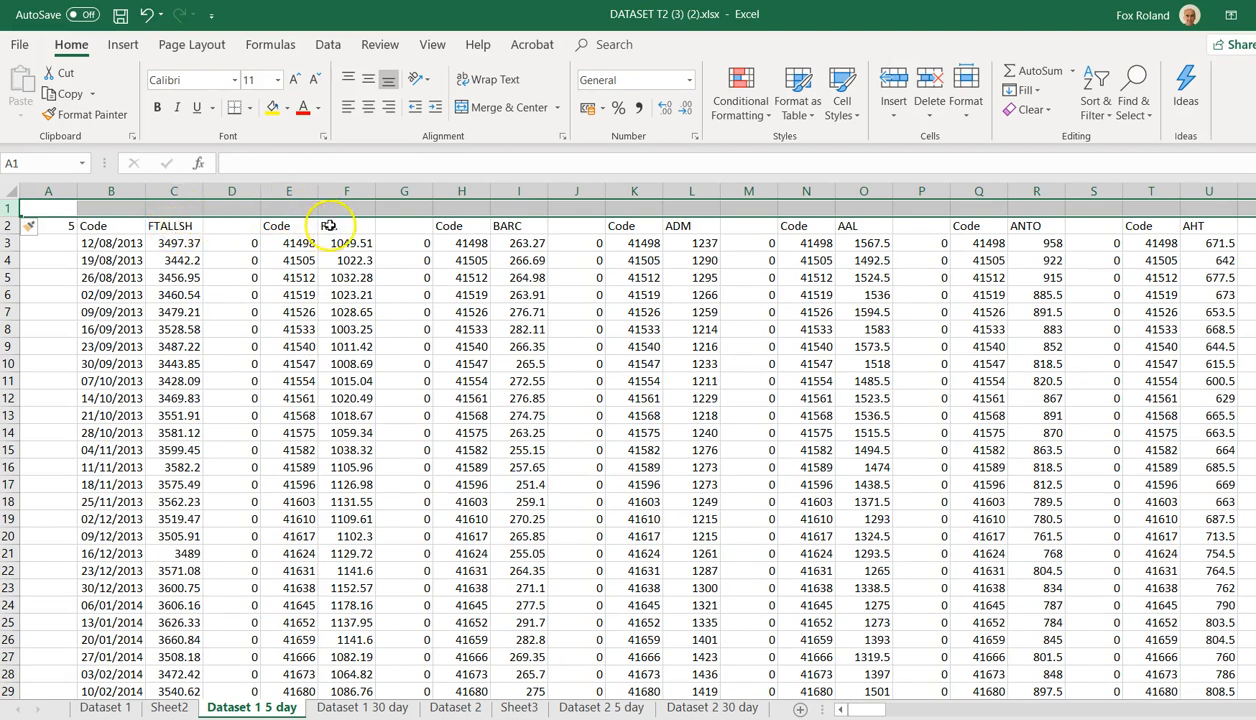
# Enter the return formula =C4/C3-1 in cell D4, beside the second FTALLSH price.
pyautogui.click(160, 210)
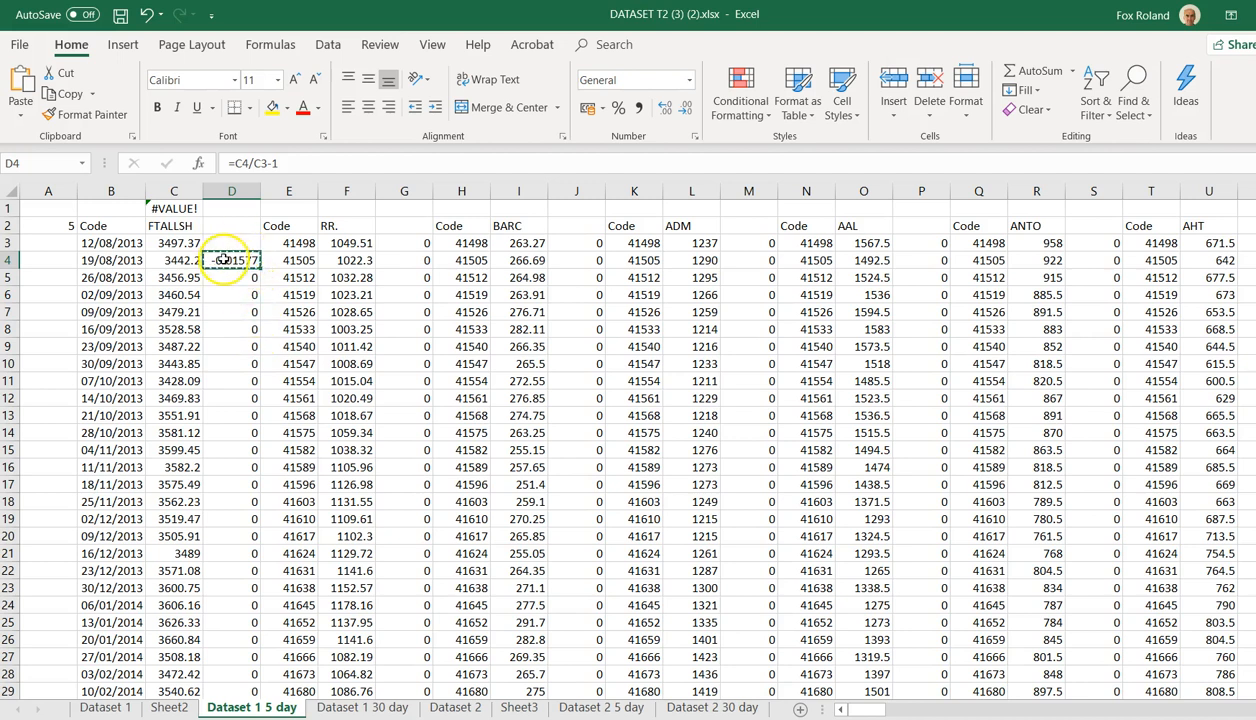
pyautogui.click(281, 162)
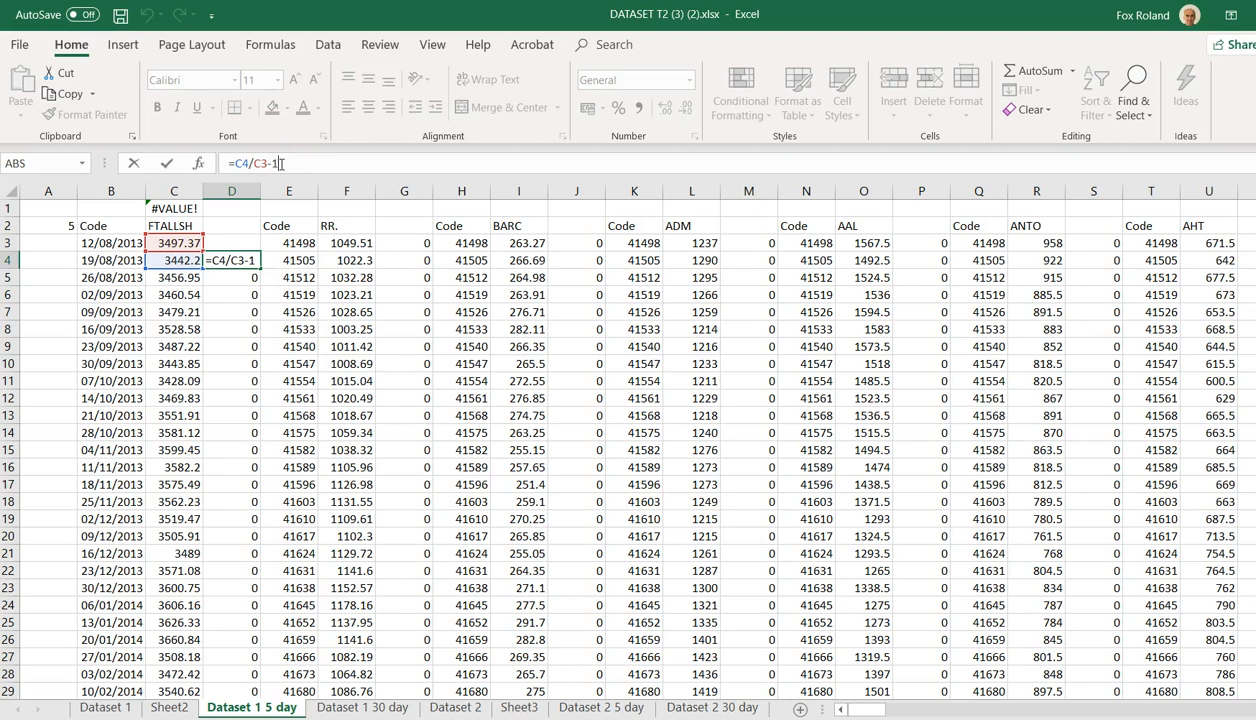
pyautogui.press('Return')
pyautogui.click(240, 261)
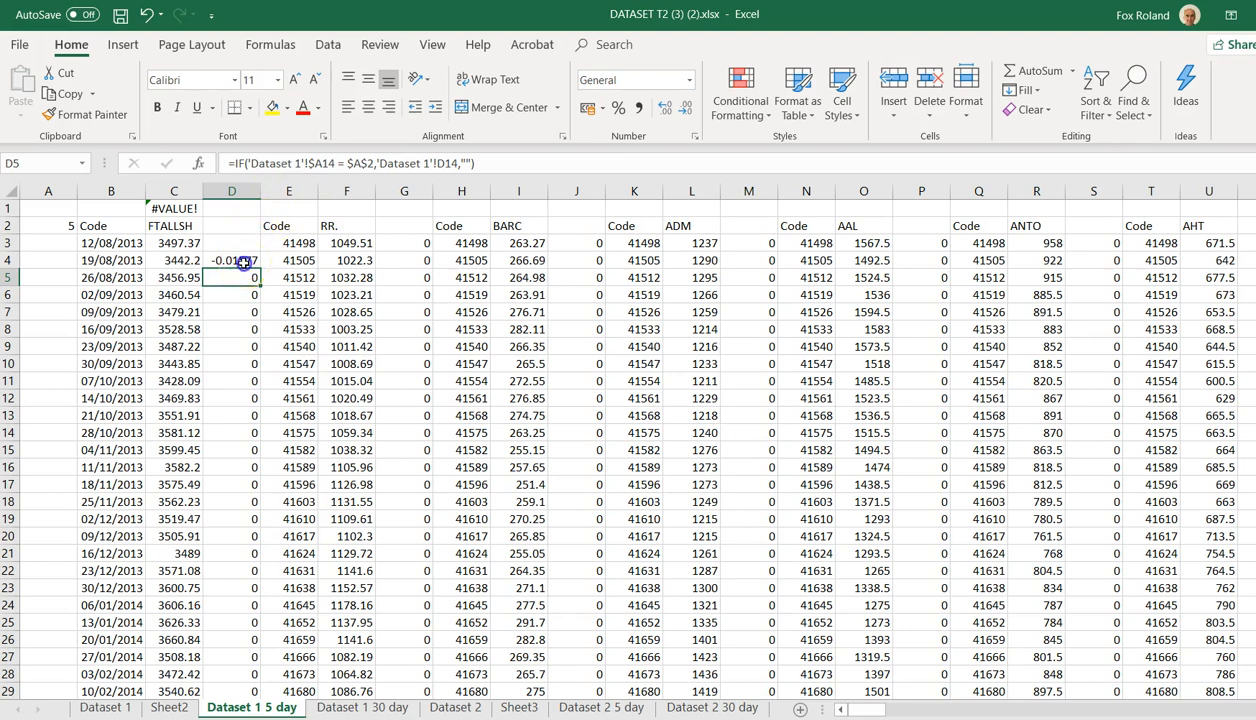
# Copy the return formula in D4 down column D to row 133, the last FTALLSH price.
pyautogui.click(244, 263)
pyautogui.hotkey('ctrl', 'c')
pyautogui.hotkey('shift', 'Down')
pyautogui.hotkey('shift', 'Down')
pyautogui.hotkey('shift', 'Down')
pyautogui.hotkey('shift', 'Down')
pyautogui.hotkey('shift', 'Down')
pyautogui.hotkey('shift', 'Down')
pyautogui.hotkey('shift', 'Down')
pyautogui.hotkey('shift', 'Down')
pyautogui.hotkey('shift', 'Down')
pyautogui.hotkey('shift', 'Down')
pyautogui.hotkey('shift', 'Down')
pyautogui.hotkey('shift', 'Down')
pyautogui.hotkey('shift', 'Down')
pyautogui.hotkey('shift', 'Down')
pyautogui.hotkey('shift', 'Down')
pyautogui.hotkey('shift', 'Down')
pyautogui.hotkey('shift', 'Down')
pyautogui.hotkey('shift', 'Down')
pyautogui.hotkey('shift', 'Down')
pyautogui.hotkey('shift', 'Down')
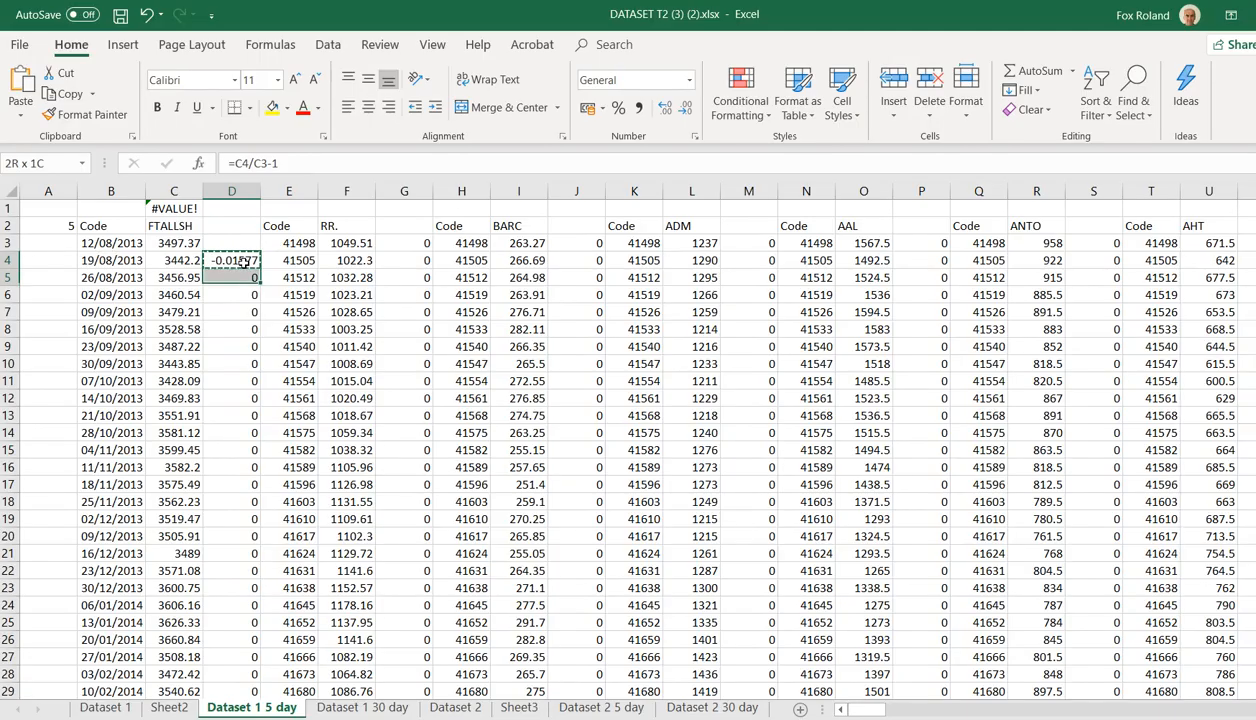
pyautogui.hotkey('shift', 'Down')
pyautogui.hotkey('shift', 'Down')
pyautogui.hotkey('shift', 'Down')
pyautogui.hotkey('shift', 'Down')
pyautogui.hotkey('shift', 'Down')
pyautogui.hotkey('shift', 'Down')
pyautogui.hotkey('shift', 'Down')
pyautogui.hotkey('shift', 'Down')
pyautogui.hotkey('shift', 'Down')
pyautogui.hotkey('shift', 'Down')
pyautogui.hotkey('shift', 'Down')
pyautogui.hotkey('shift', 'Down')
pyautogui.hotkey('shift', 'Down')
pyautogui.hotkey('shift', 'Down')
pyautogui.hotkey('shift', 'Down')
pyautogui.hotkey('shift', 'Down')
pyautogui.hotkey('shift', 'Down')
pyautogui.hotkey('shift', 'Down')
pyautogui.hotkey('shift', 'Down')
pyautogui.hotkey('shift', 'Down')
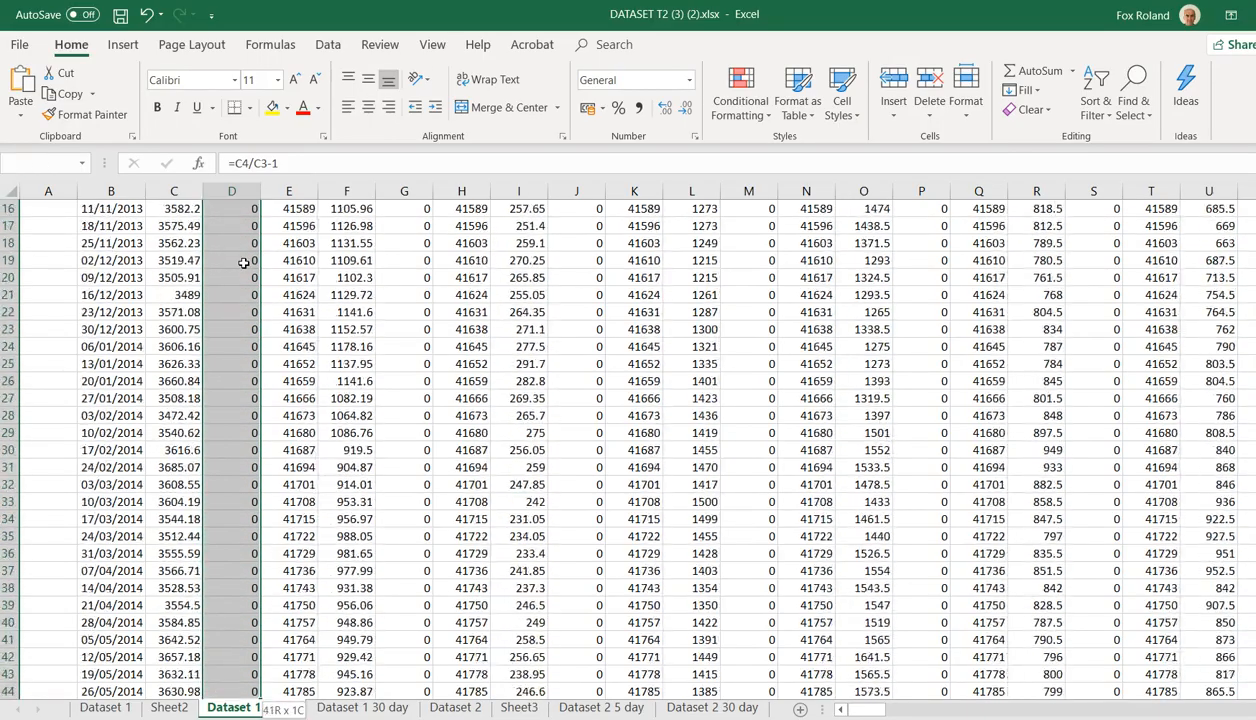
pyautogui.hotkey('shift', 'Down')
pyautogui.hotkey('shift', 'Down')
pyautogui.hotkey('shift', 'Down')
pyautogui.hotkey('shift', 'Down')
pyautogui.hotkey('shift', 'Down')
pyautogui.hotkey('shift', 'Down')
pyautogui.hotkey('shift', 'Down')
pyautogui.hotkey('shift', 'Down')
pyautogui.hotkey('shift', 'Down')
pyautogui.hotkey('shift', 'Down')
pyautogui.hotkey('shift', 'Down')
pyautogui.hotkey('shift', 'Down')
pyautogui.hotkey('shift', 'Down')
pyautogui.hotkey('shift', 'Down')
pyautogui.hotkey('shift', 'Down')
pyautogui.hotkey('shift', 'Down')
pyautogui.hotkey('shift', 'Down')
pyautogui.hotkey('shift', 'Down')
pyautogui.hotkey('shift', 'Down')
pyautogui.hotkey('shift', 'Down')
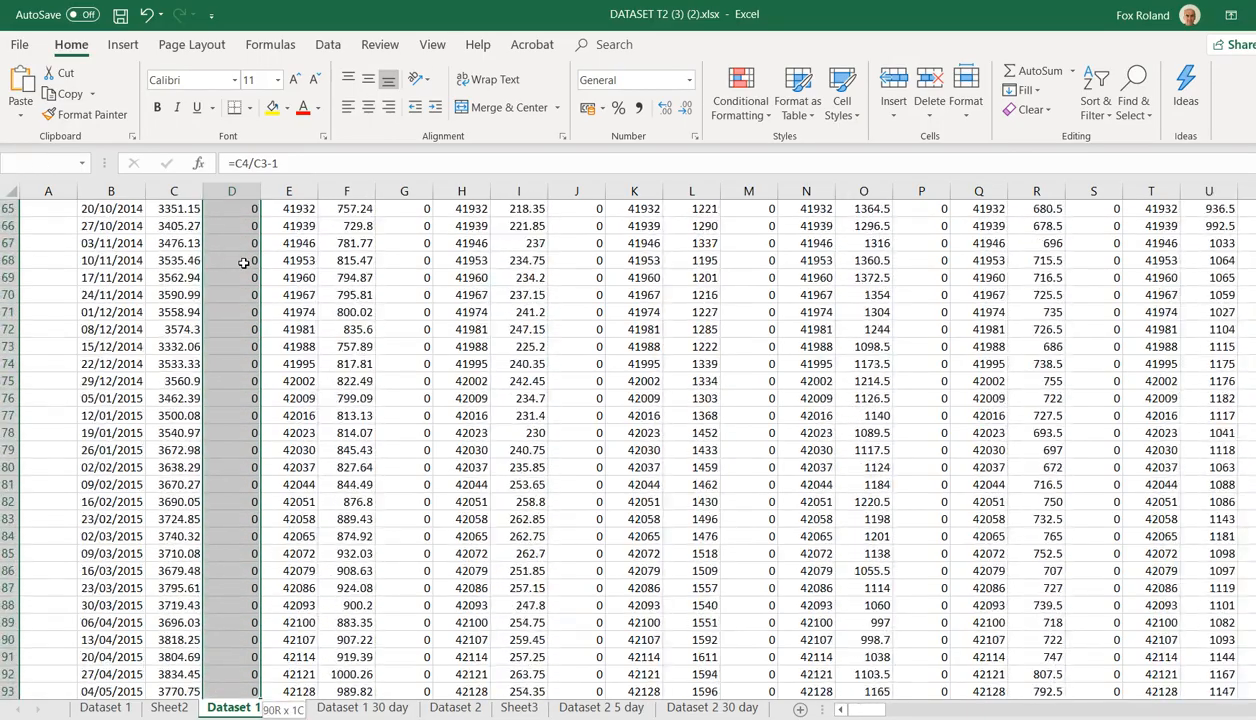
pyautogui.hotkey('shift', 'Down')
pyautogui.hotkey('shift', 'Down')
pyautogui.hotkey('shift', 'Down')
pyautogui.hotkey('shift', 'Down')
pyautogui.hotkey('shift', 'Down')
pyautogui.hotkey('shift', 'Down')
pyautogui.hotkey('shift', 'Down')
pyautogui.hotkey('shift', 'Down')
pyautogui.hotkey('shift', 'Down')
pyautogui.hotkey('shift', 'Down')
pyautogui.hotkey('shift', 'Down')
pyautogui.hotkey('shift', 'Down')
pyautogui.hotkey('shift', 'Down')
pyautogui.hotkey('shift', 'Down')
pyautogui.hotkey('shift', 'Down')
pyautogui.hotkey('shift', 'Down')
pyautogui.hotkey('shift', 'Down')
pyautogui.hotkey('shift', 'Down')
pyautogui.hotkey('shift', 'Down')
pyautogui.hotkey('shift', 'Down')
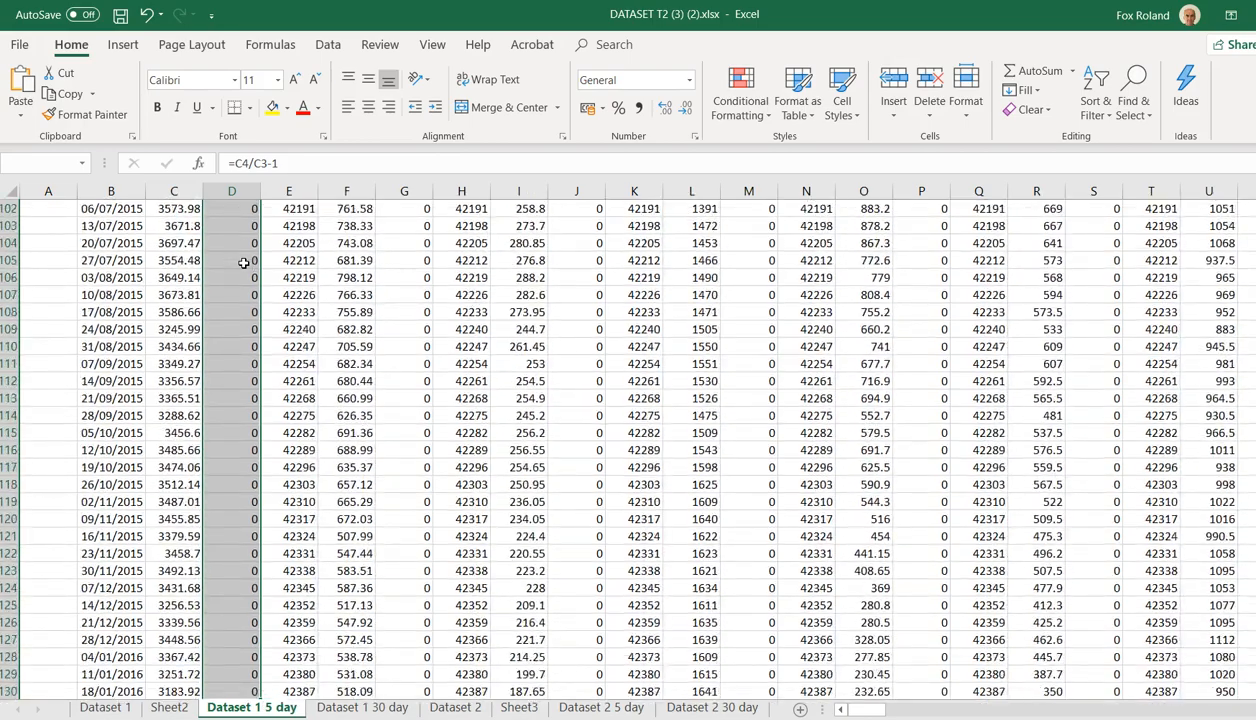
pyautogui.hotkey('shift', 'Up')
pyautogui.hotkey('shift', 'Up')
pyautogui.hotkey('shift', 'Up')
pyautogui.hotkey('shift', 'Up')
pyautogui.hotkey('shift', 'Up')
pyautogui.hotkey('shift', 'Up')
pyautogui.hotkey('shift', 'Up')
pyautogui.hotkey('shift', 'Up')
pyautogui.hotkey('shift', 'Up')
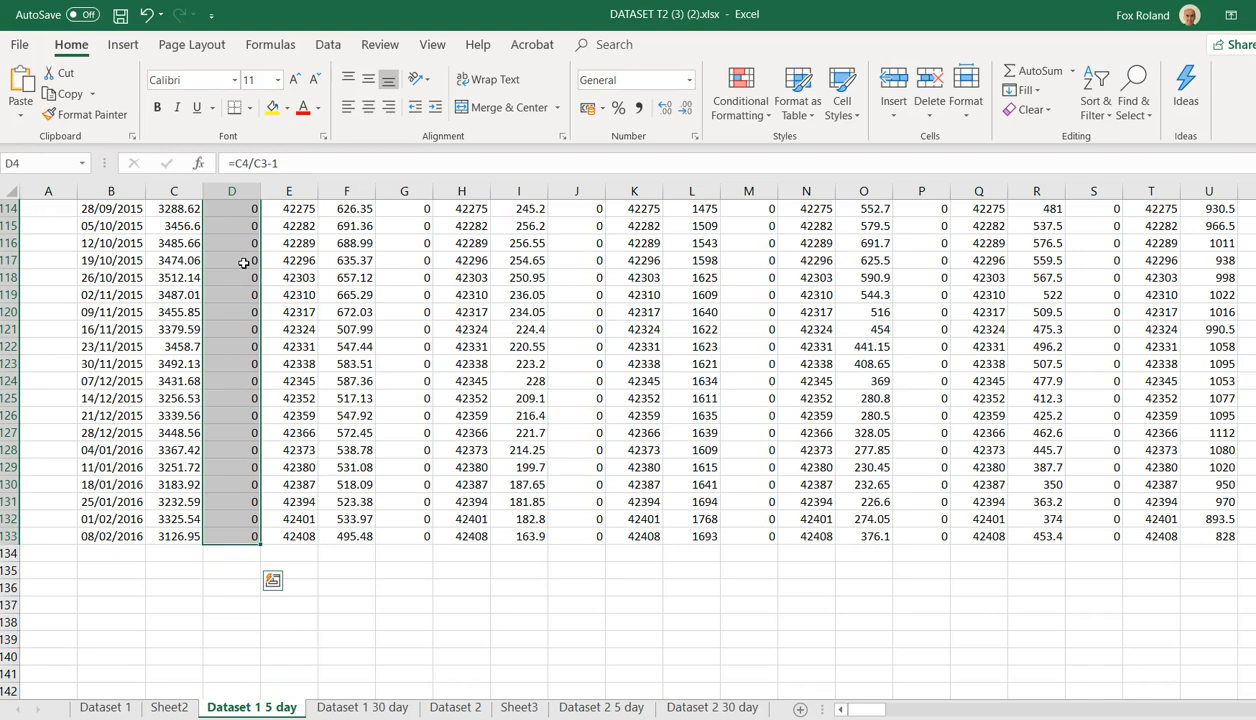
pyautogui.hotkey('ctrl', 'v')
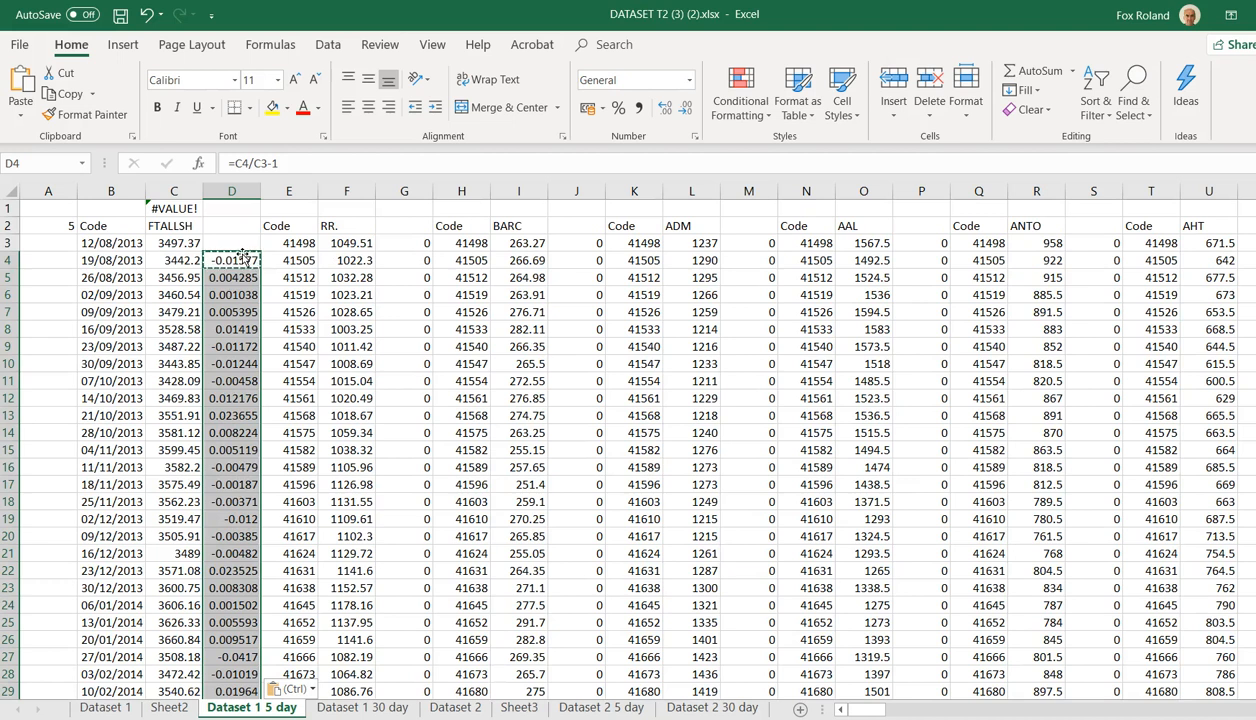
# Copy column D's return formulas into columns G, J, M, P and S for RR., BARC, ADM, AAL and ANTO.
pyautogui.hotkey('ctrl', 'c')
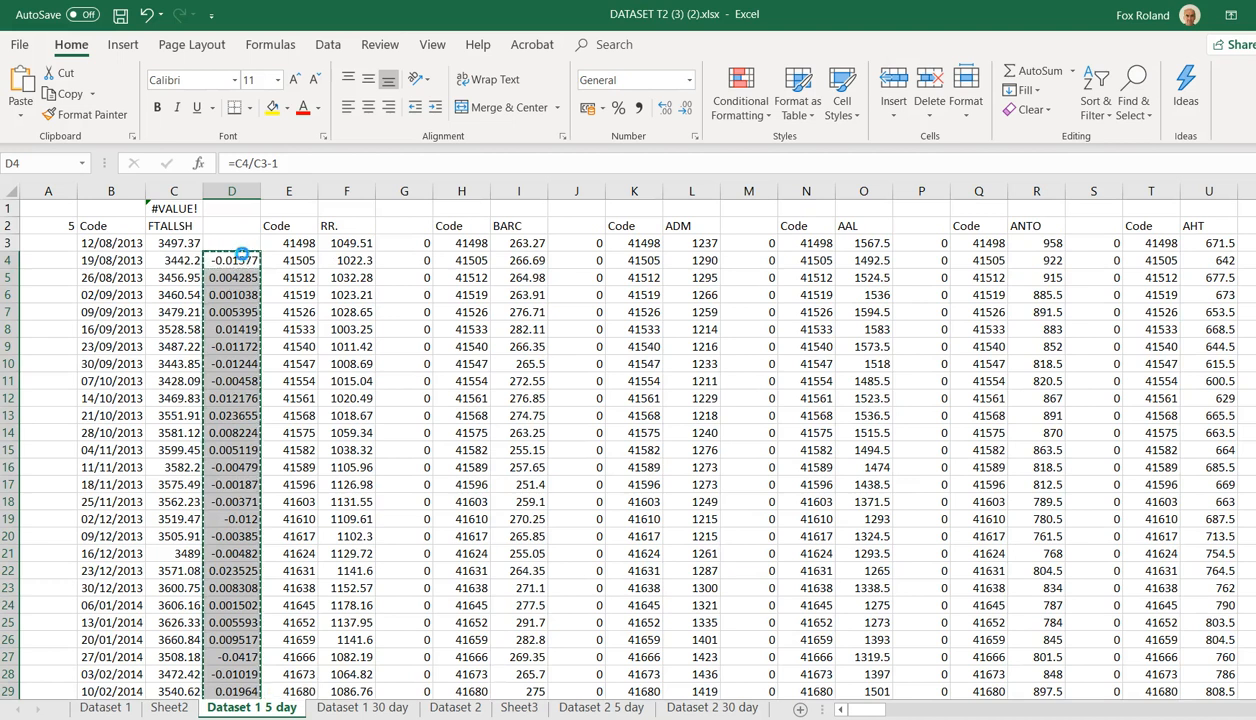
pyautogui.click(239, 190)
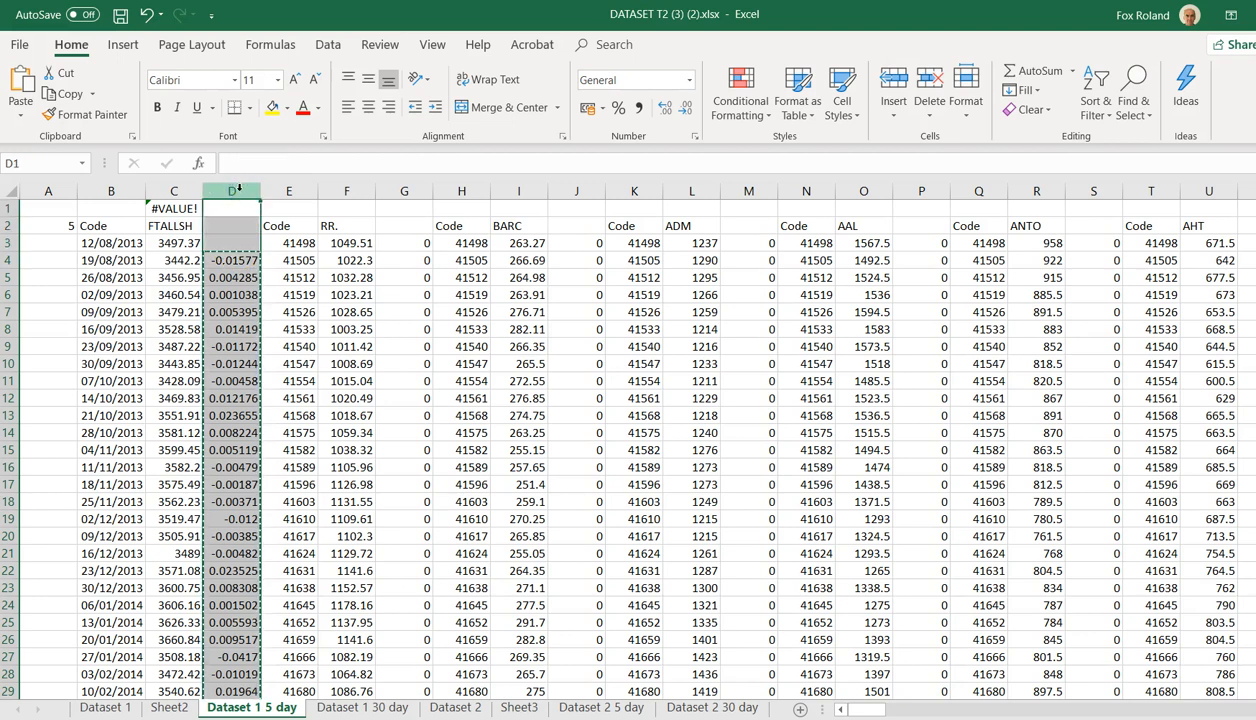
pyautogui.click(402, 191)
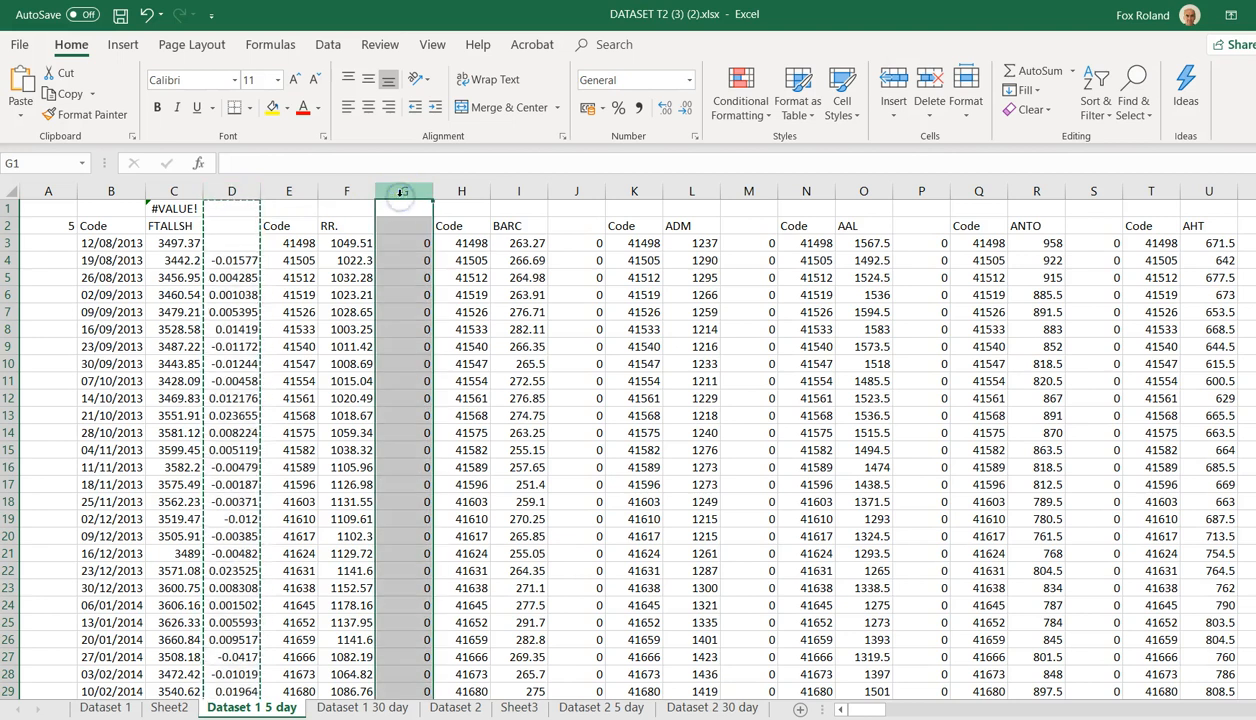
pyautogui.hotkey('ctrl', 'v')
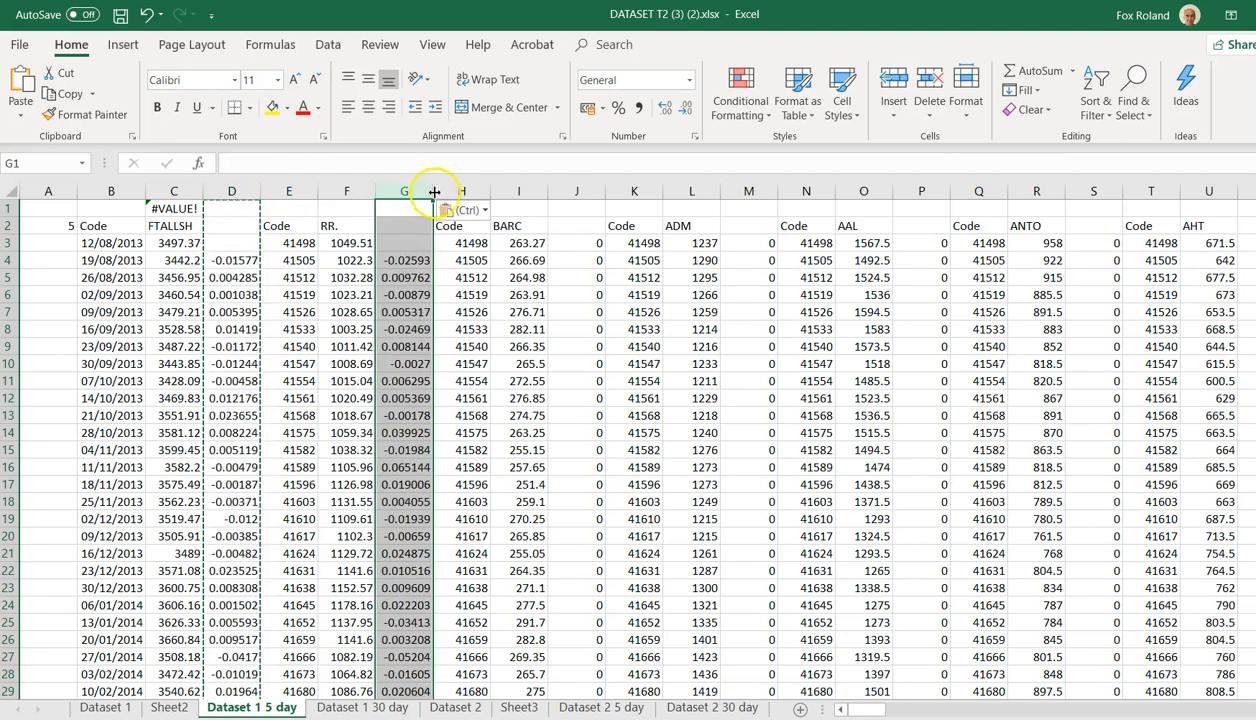
pyautogui.click(570, 191)
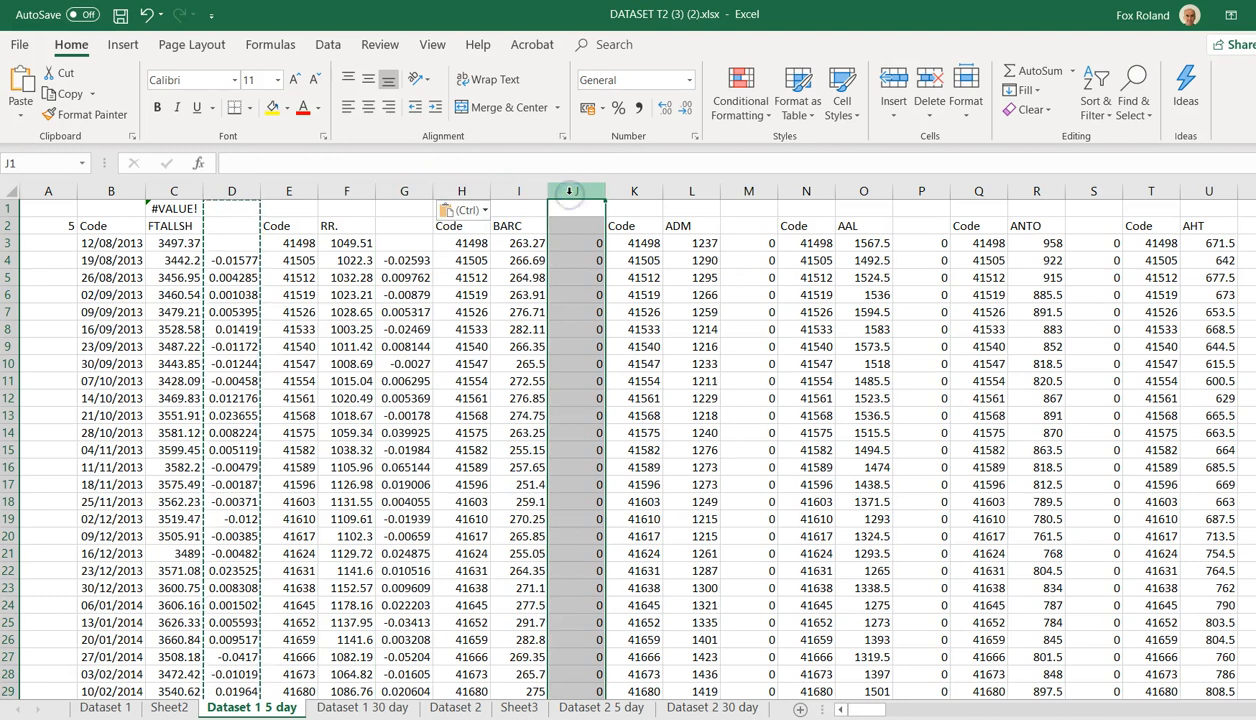
pyautogui.hotkey('ctrl', 'v')
pyautogui.click(618, 184)
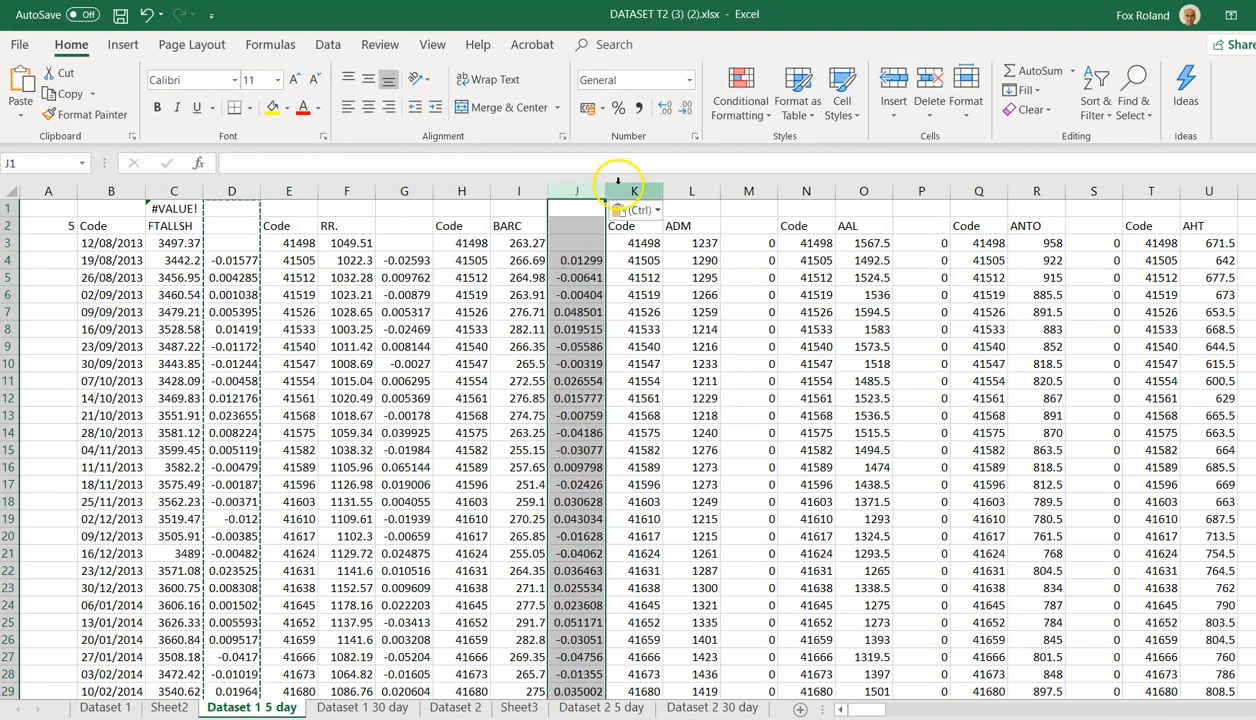
pyautogui.click(755, 191)
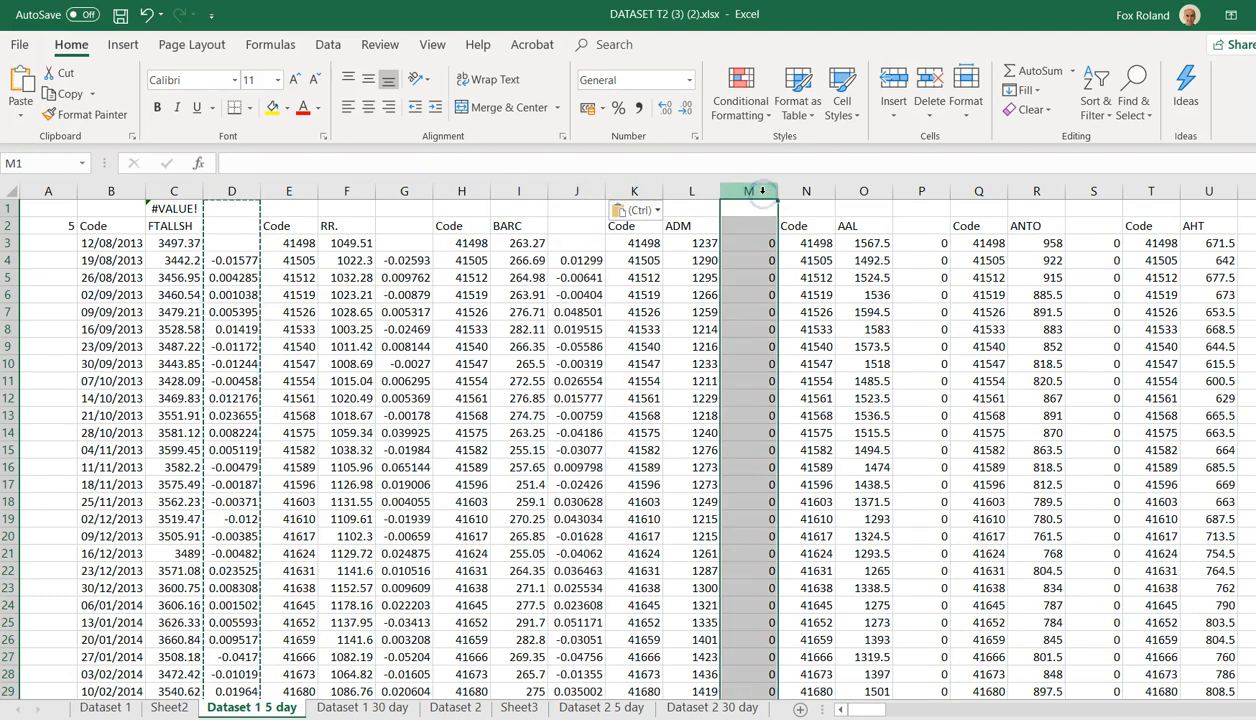
pyautogui.hotkey('ctrl', 'v')
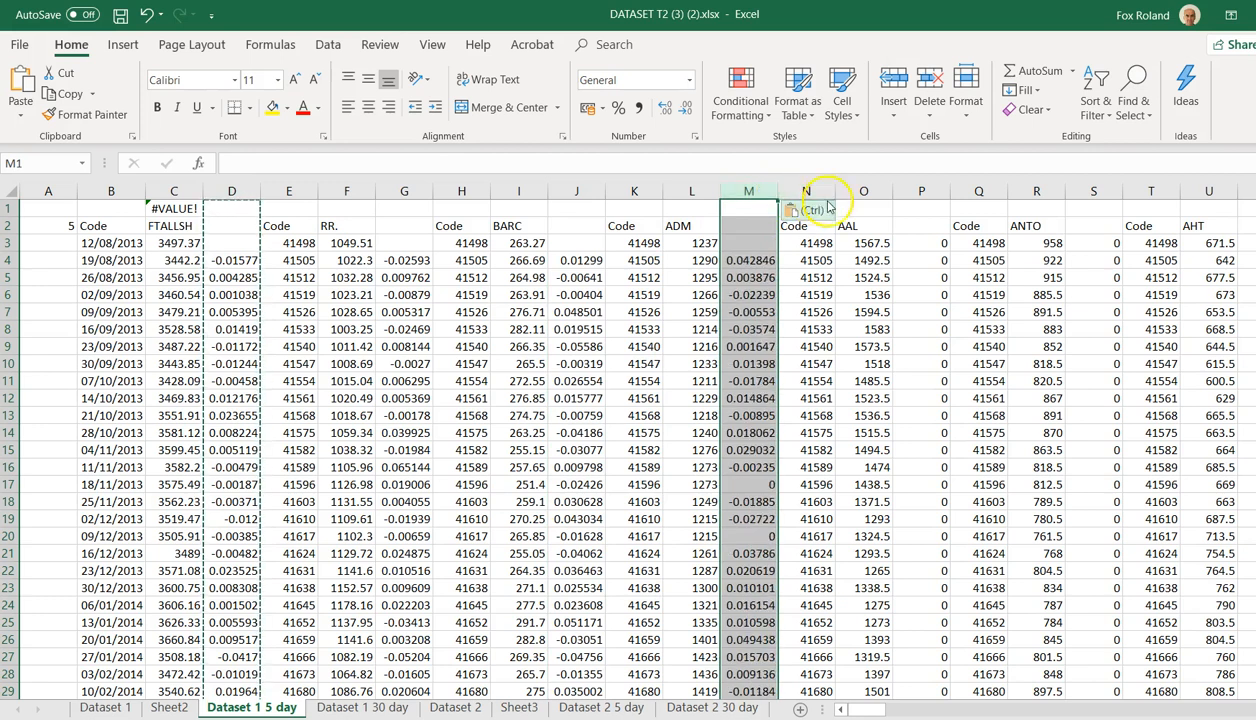
pyautogui.click(913, 190)
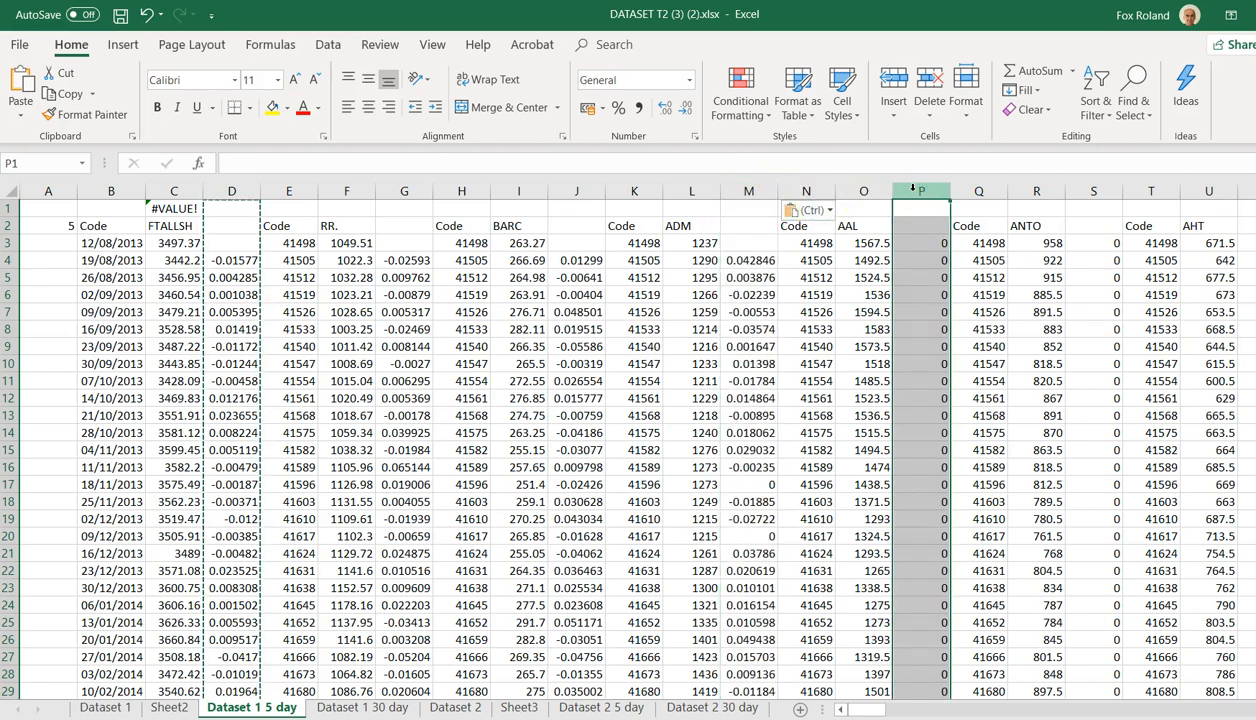
pyautogui.hotkey('ctrl', 'v')
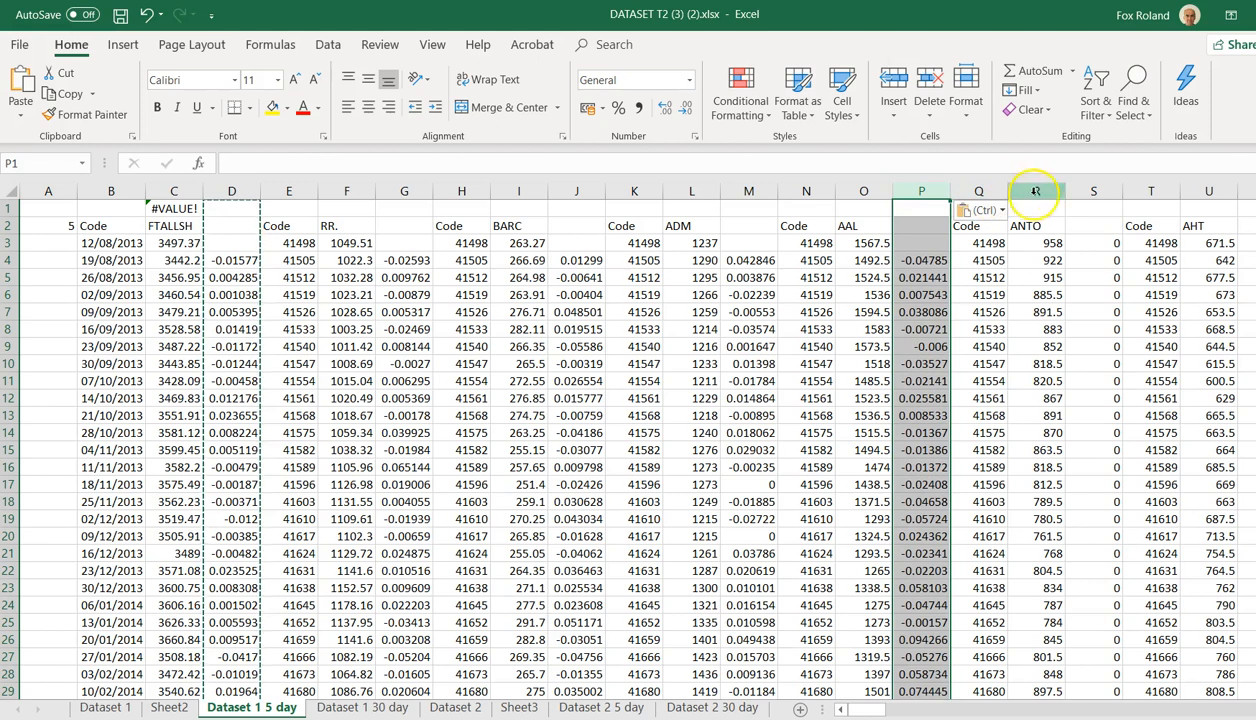
pyautogui.click(1090, 191)
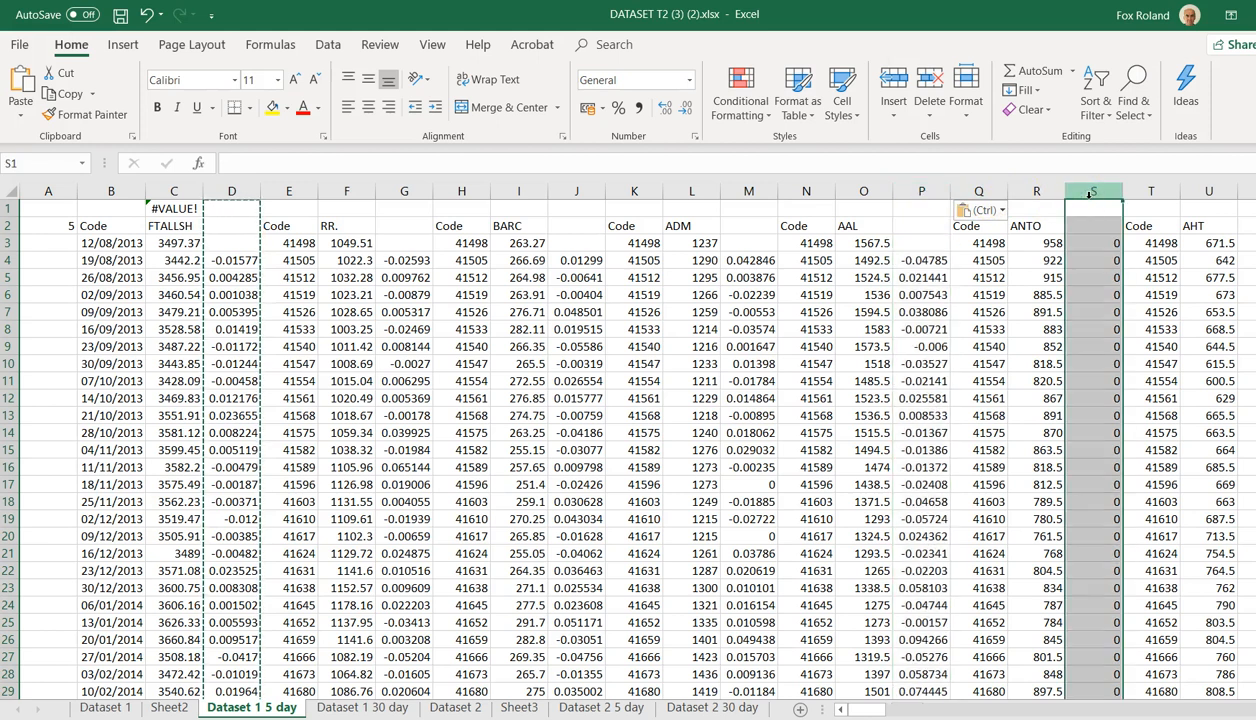
pyautogui.hotkey('ctrl', 'v')
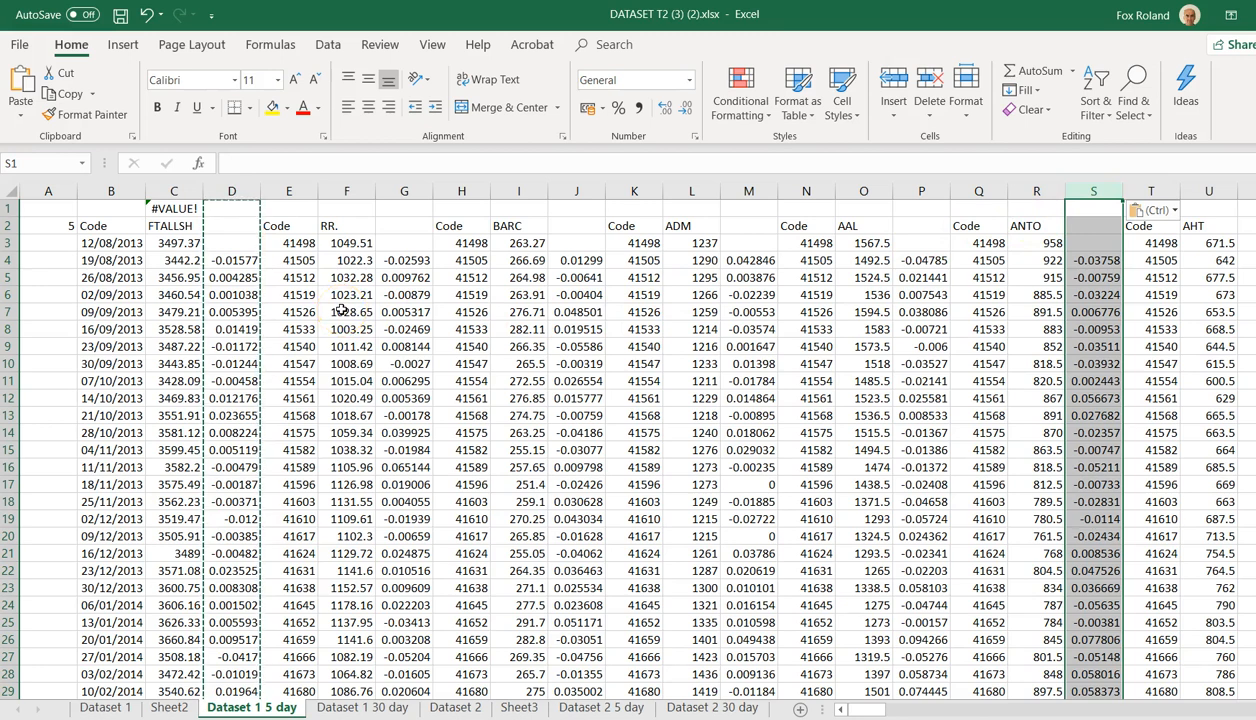
# Enter the average return formula =IF(C3>0,AVERAGE(D4:D133)) in cell C1, above the FTALLSH code.
pyautogui.click(276, 214)
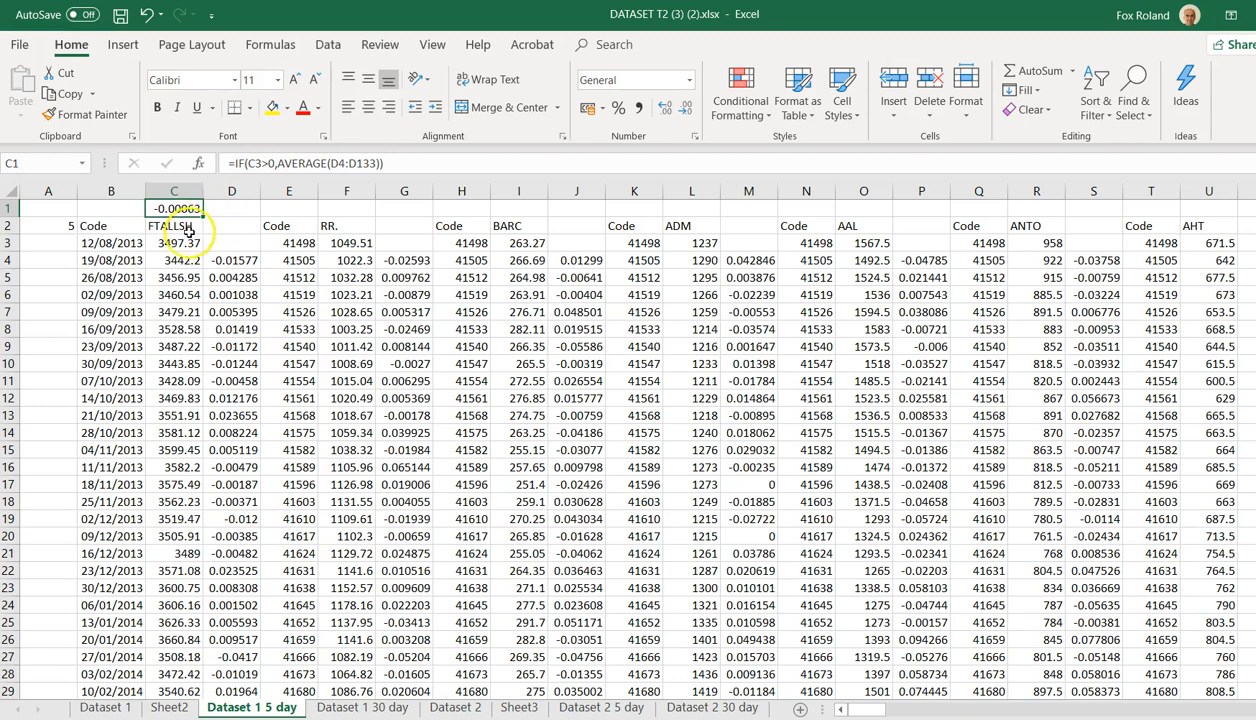
pyautogui.click(387, 162)
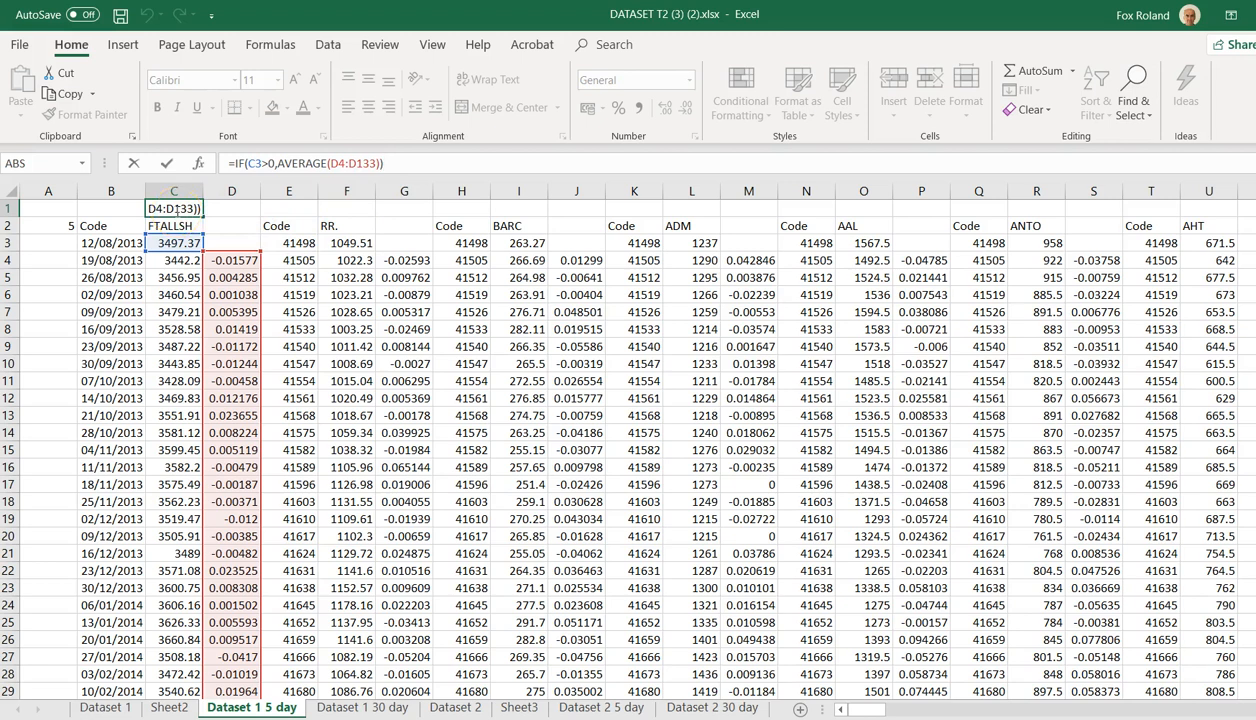
pyautogui.press('Return')
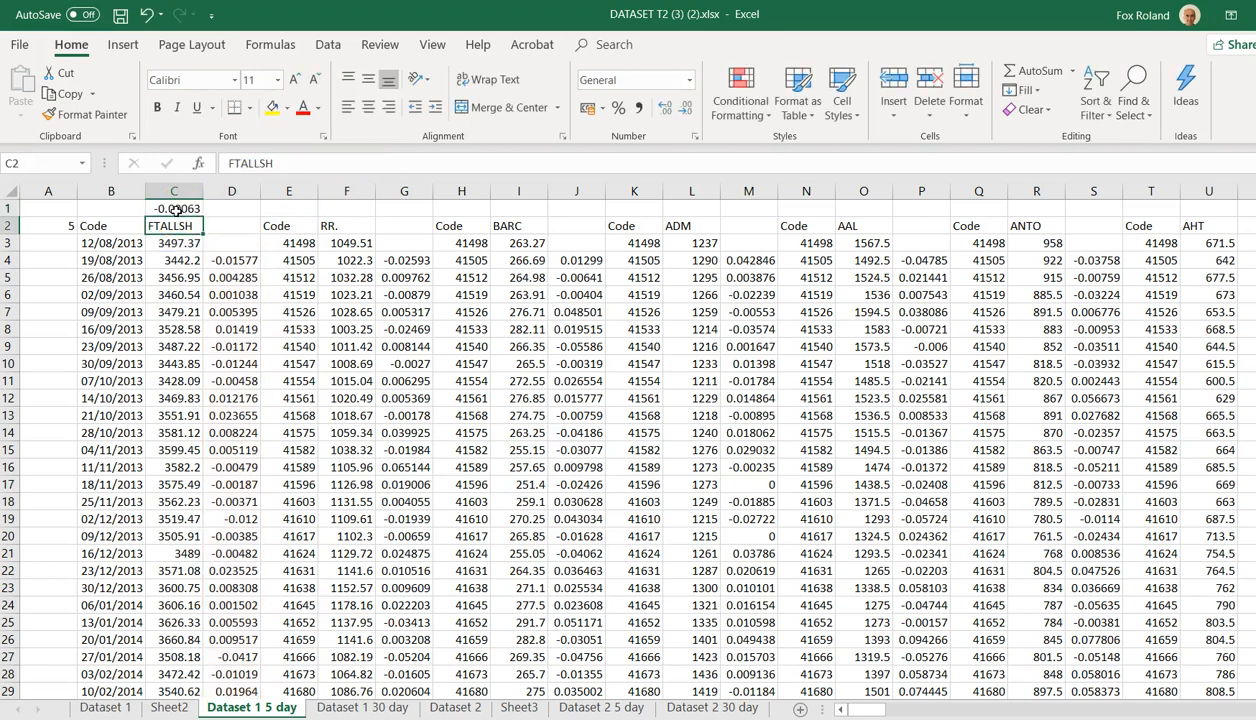
# Copy the average return formula from C1 across row 1 to column U.
pyautogui.click(174, 209)
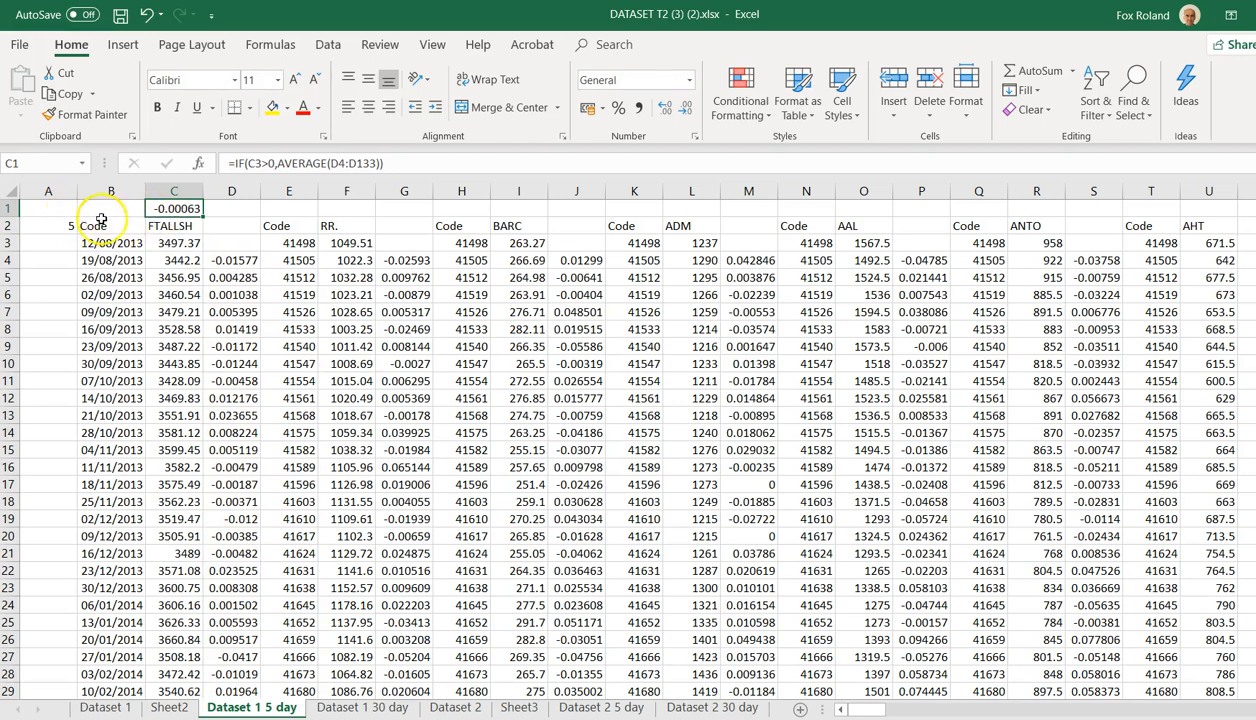
pyautogui.hotkey('ctrl', 'c')
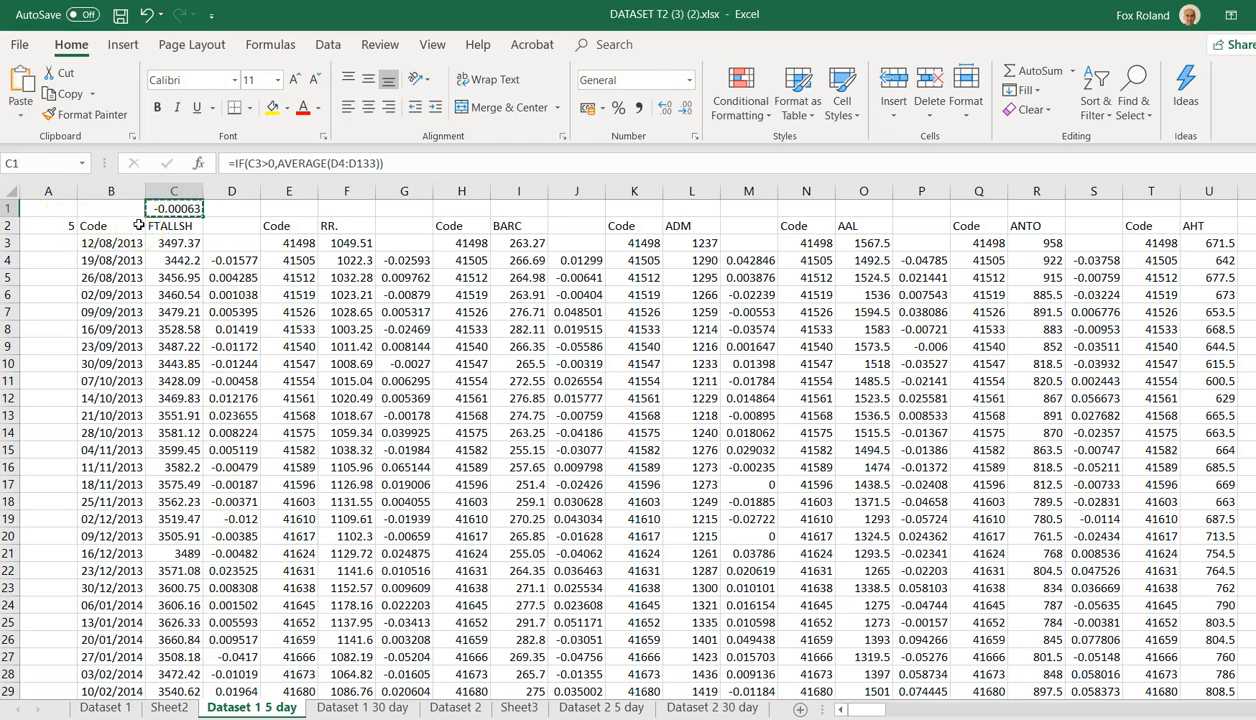
pyautogui.hotkey('shift', 'Right')
pyautogui.hotkey('shift', 'Right')
pyautogui.hotkey('shift', 'Right')
pyautogui.hotkey('shift', 'Right')
pyautogui.hotkey('shift', 'Right')
pyautogui.hotkey('shift', 'Right')
pyautogui.hotkey('shift', 'Right')
pyautogui.hotkey('shift', 'Right')
pyautogui.hotkey('shift', 'Right')
pyautogui.hotkey('shift', 'Right')
pyautogui.hotkey('shift', 'Right')
pyautogui.hotkey('shift', 'Right')
pyautogui.hotkey('shift', 'Right')
pyautogui.hotkey('shift', 'Right')
pyautogui.hotkey('shift', 'Right')
pyautogui.hotkey('shift', 'Right')
pyautogui.hotkey('shift', 'Right')
pyautogui.hotkey('shift', 'Right')
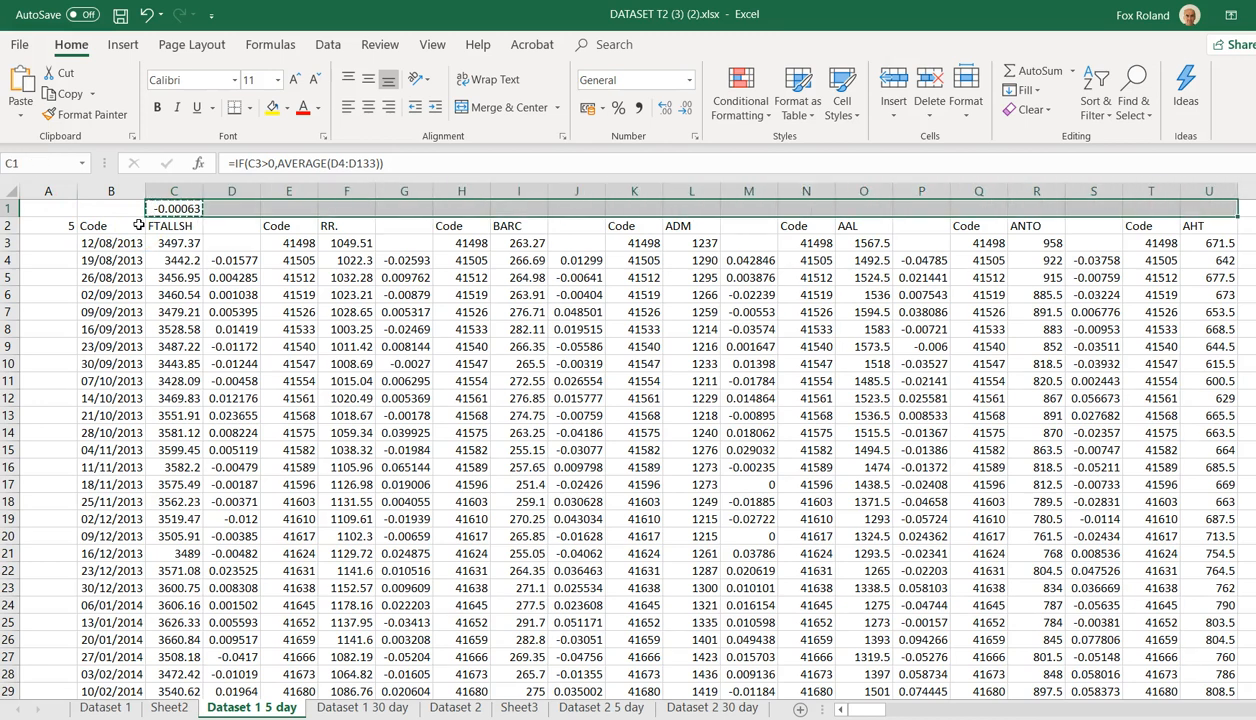
pyautogui.hotkey('ctrl', 'v')
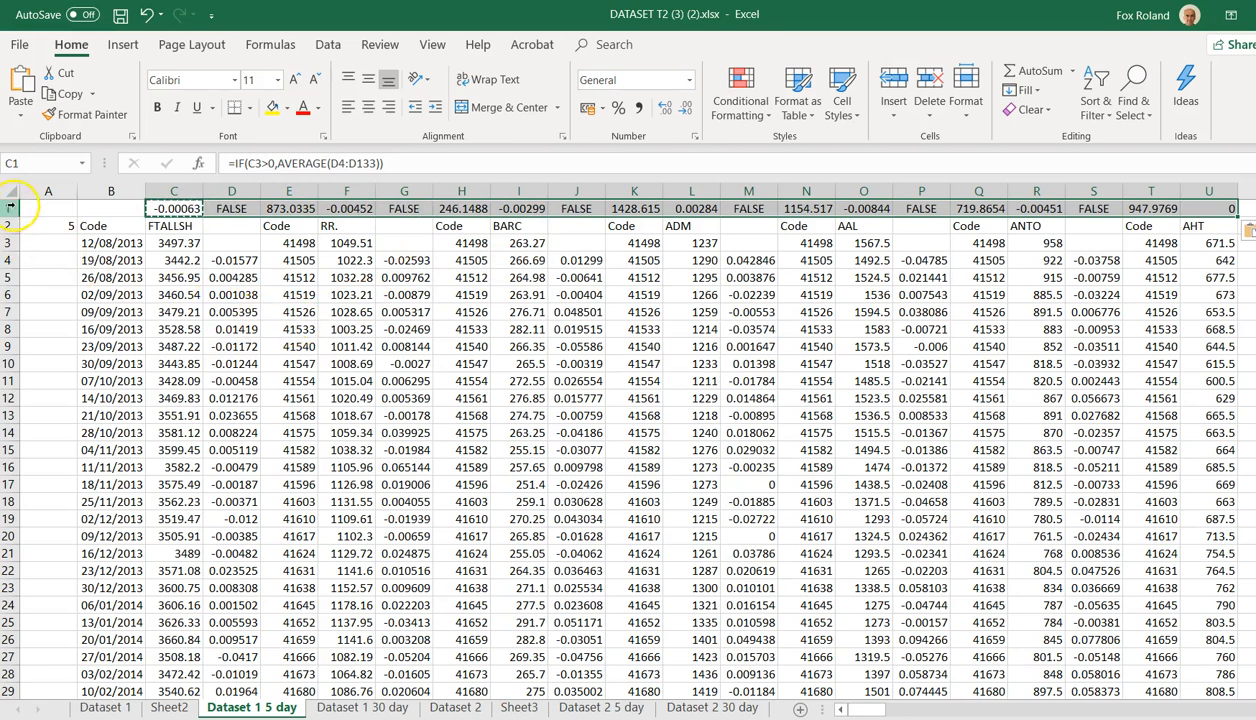
# Copy rows 1 and 2 of the Dataset 1 5 day sheet into a new sheet as transposed values.
pyautogui.moveTo(13, 209); pyautogui.dragTo(16, 221)
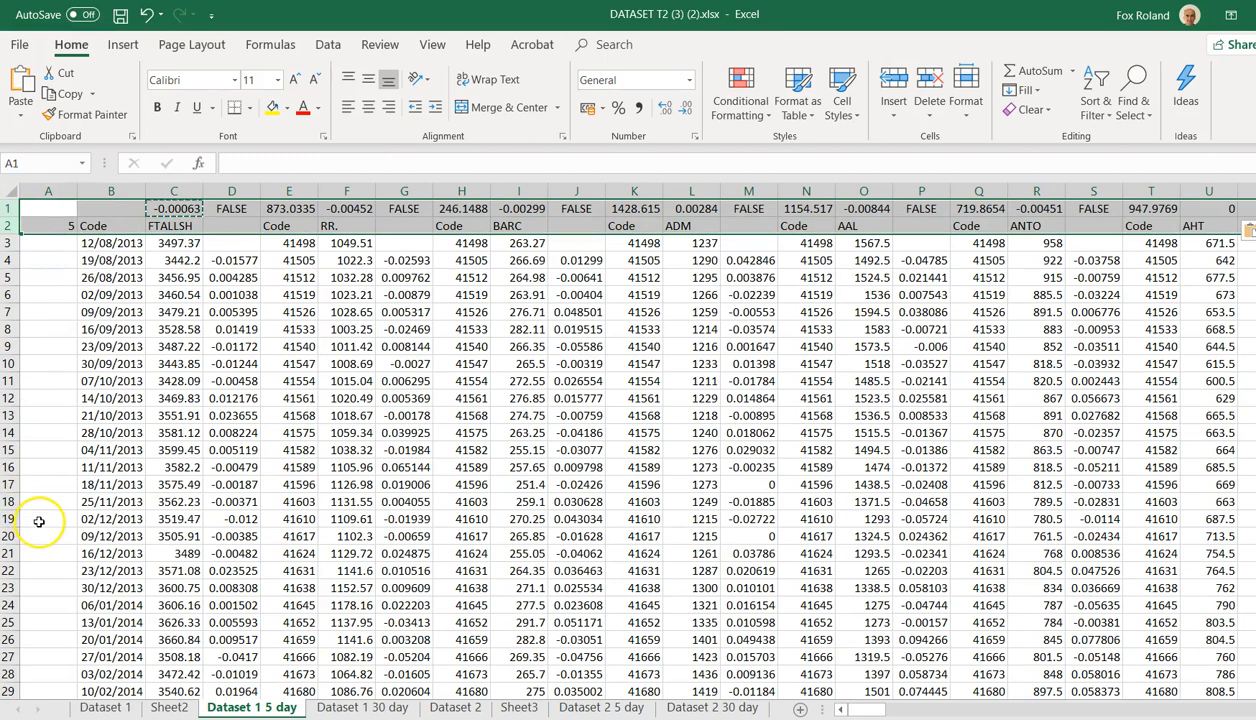
pyautogui.hotkey('ctrl', 'c')
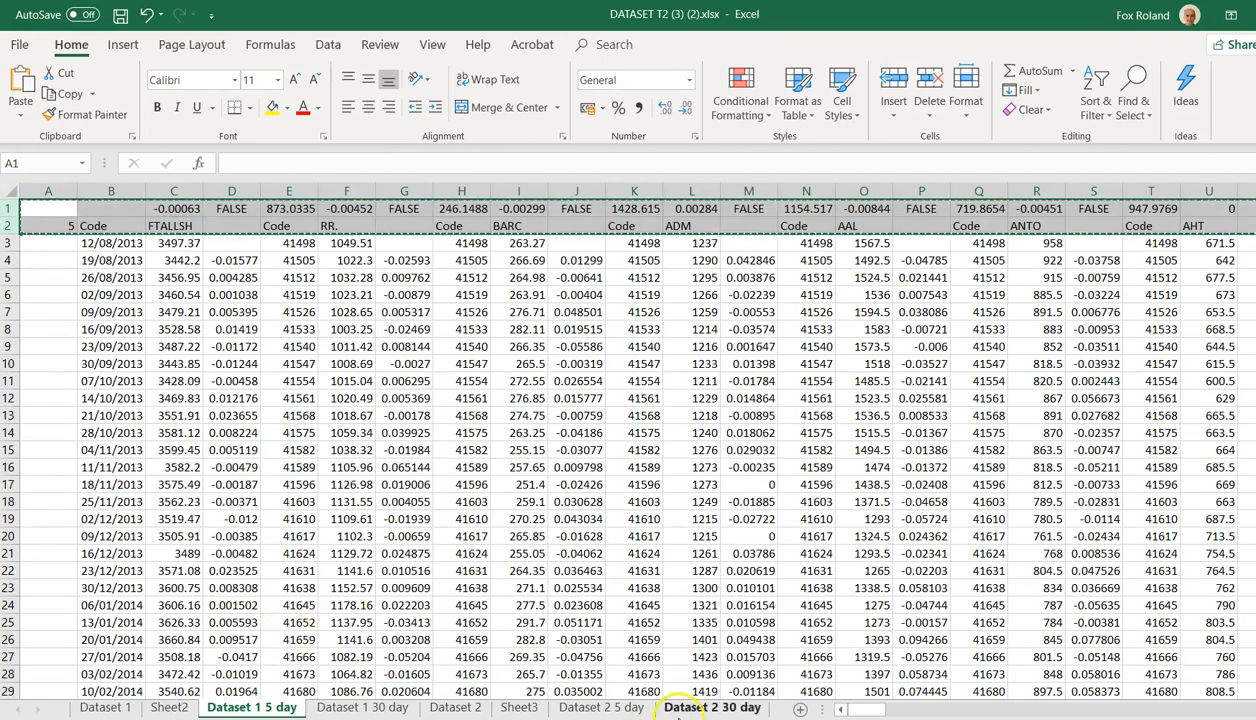
pyautogui.click(799, 710)
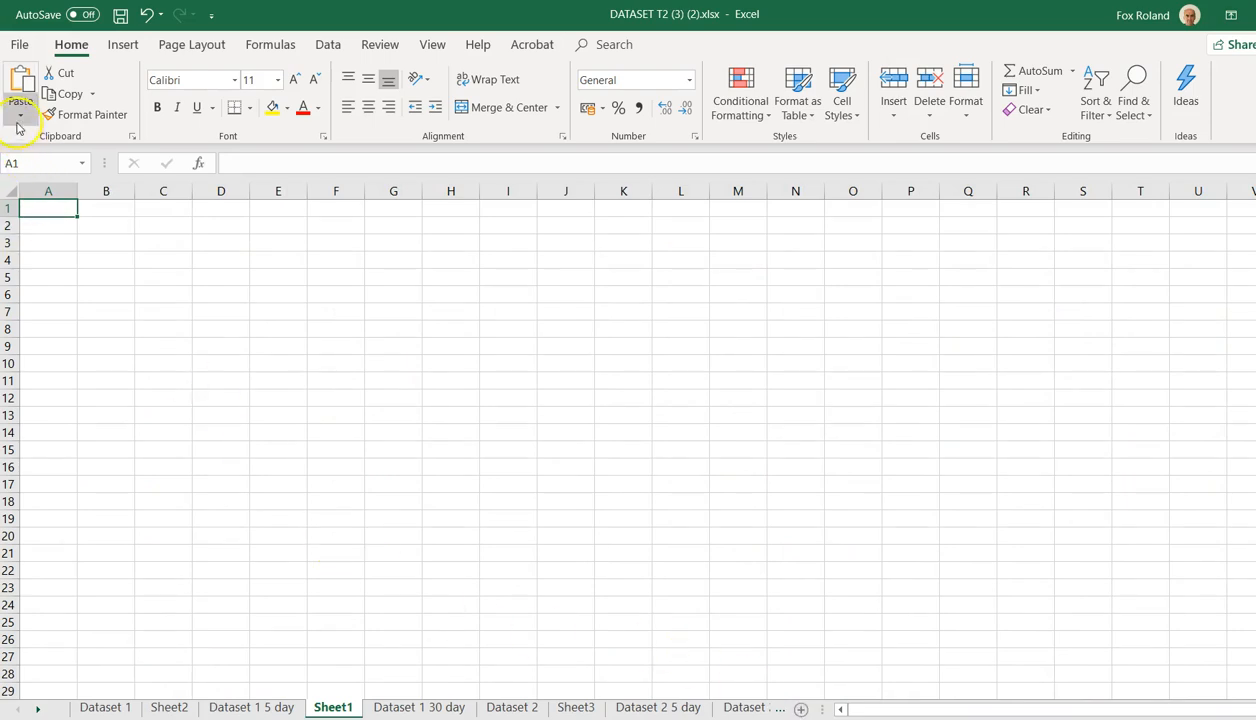
pyautogui.click(20, 114)
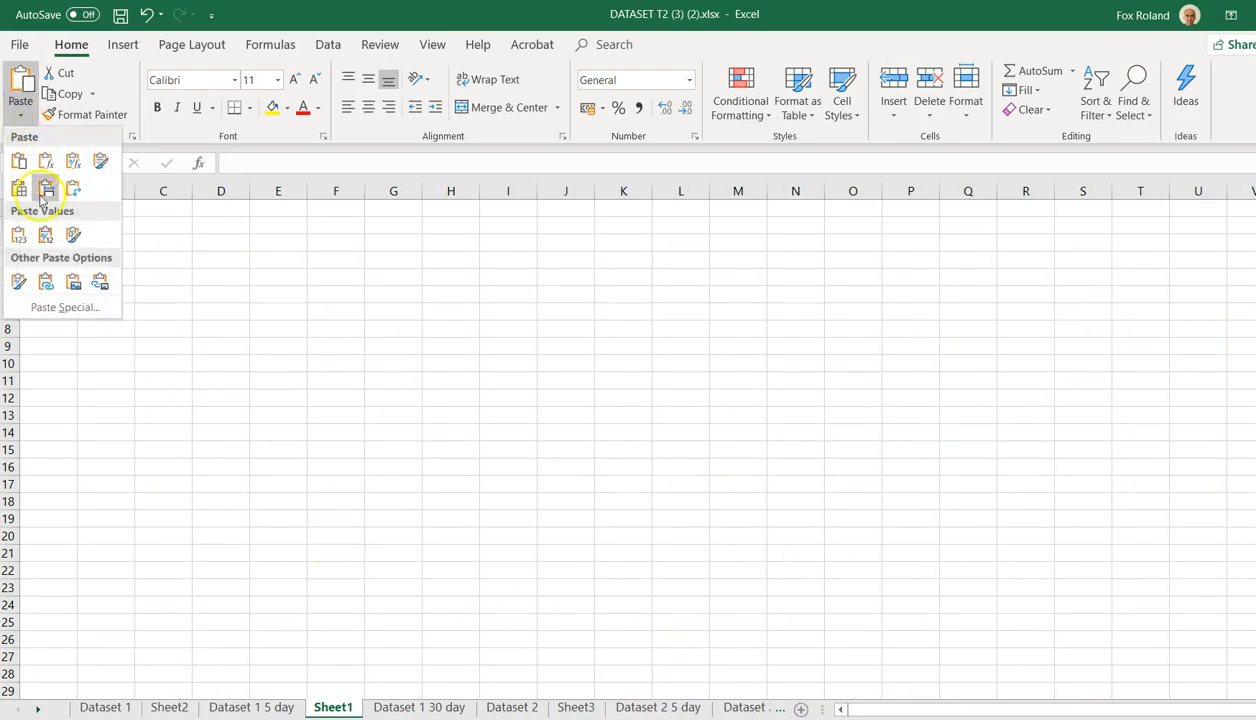
pyautogui.click(65, 309)
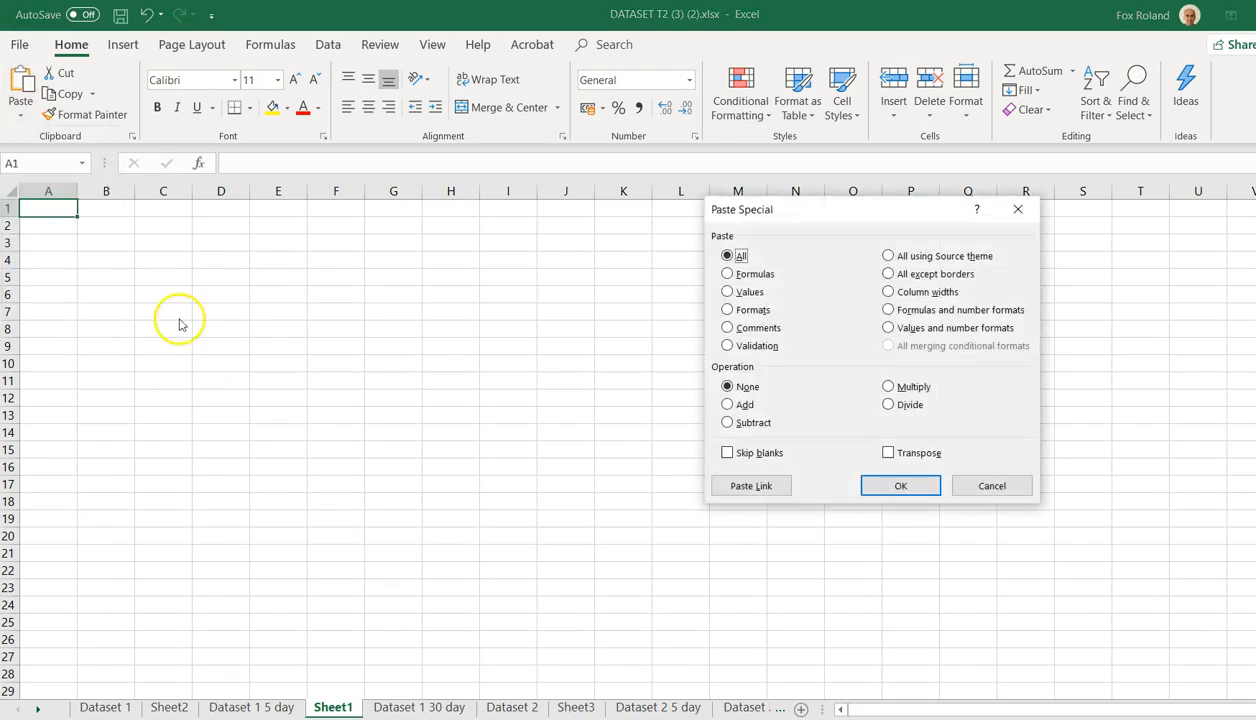
pyautogui.click(728, 293)
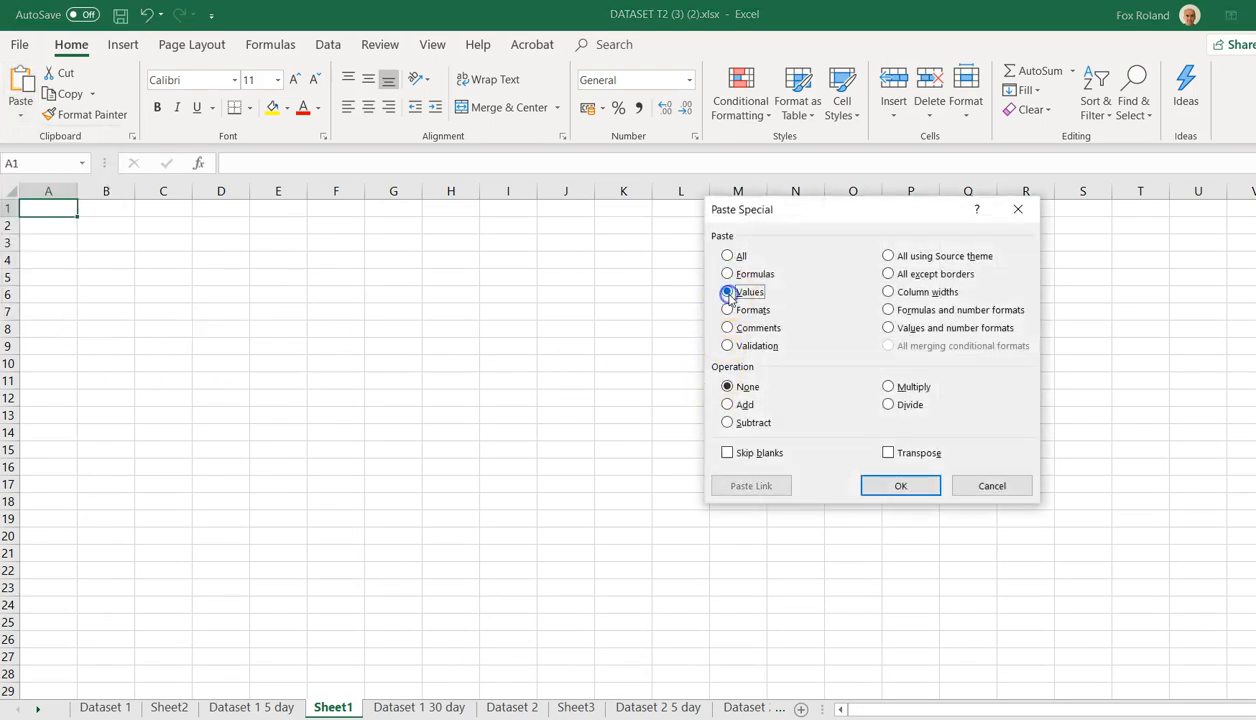
pyautogui.click(889, 454)
pyautogui.click(895, 487)
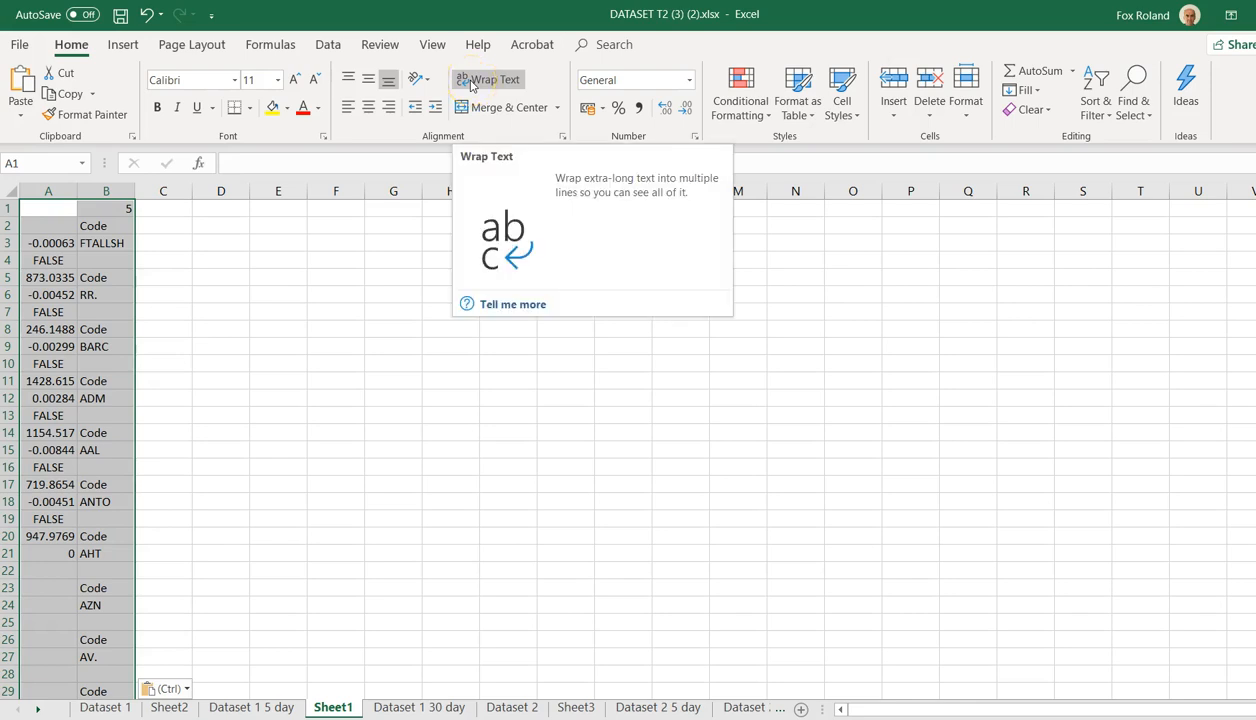
# Sort the transposed data in columns A and B by column A, from smallest to largest.
pyautogui.click(328, 44)
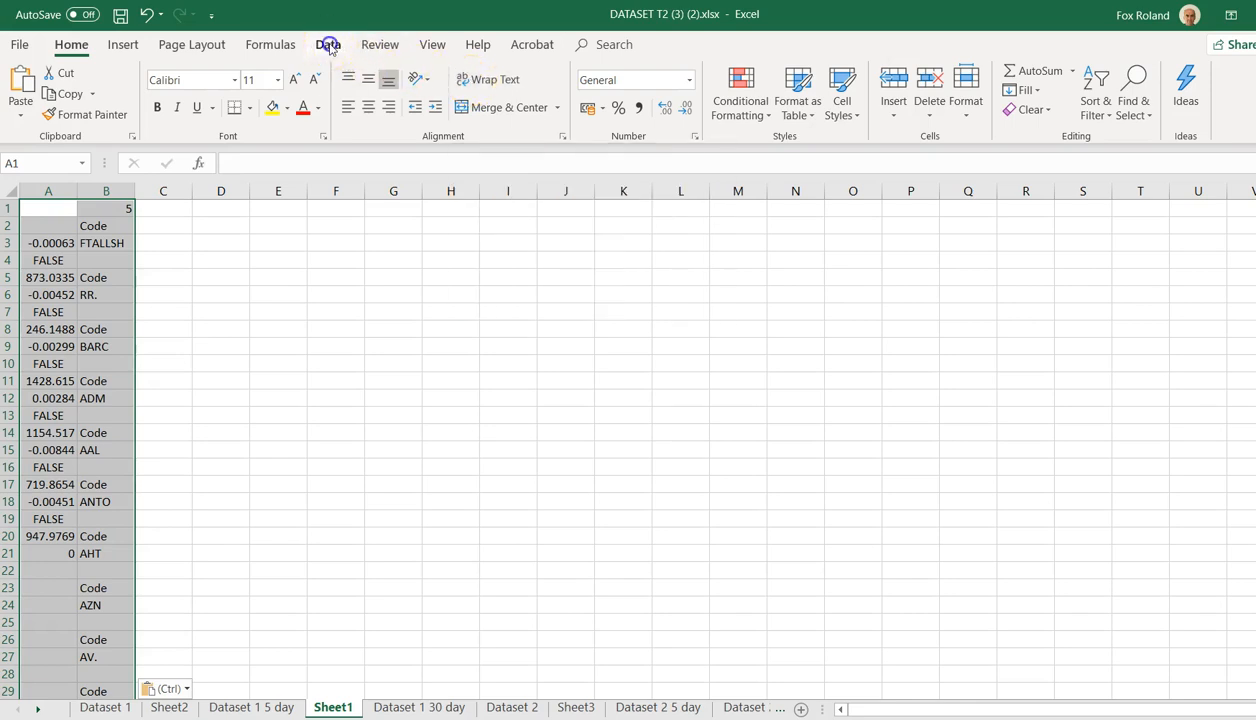
pyautogui.click(666, 90)
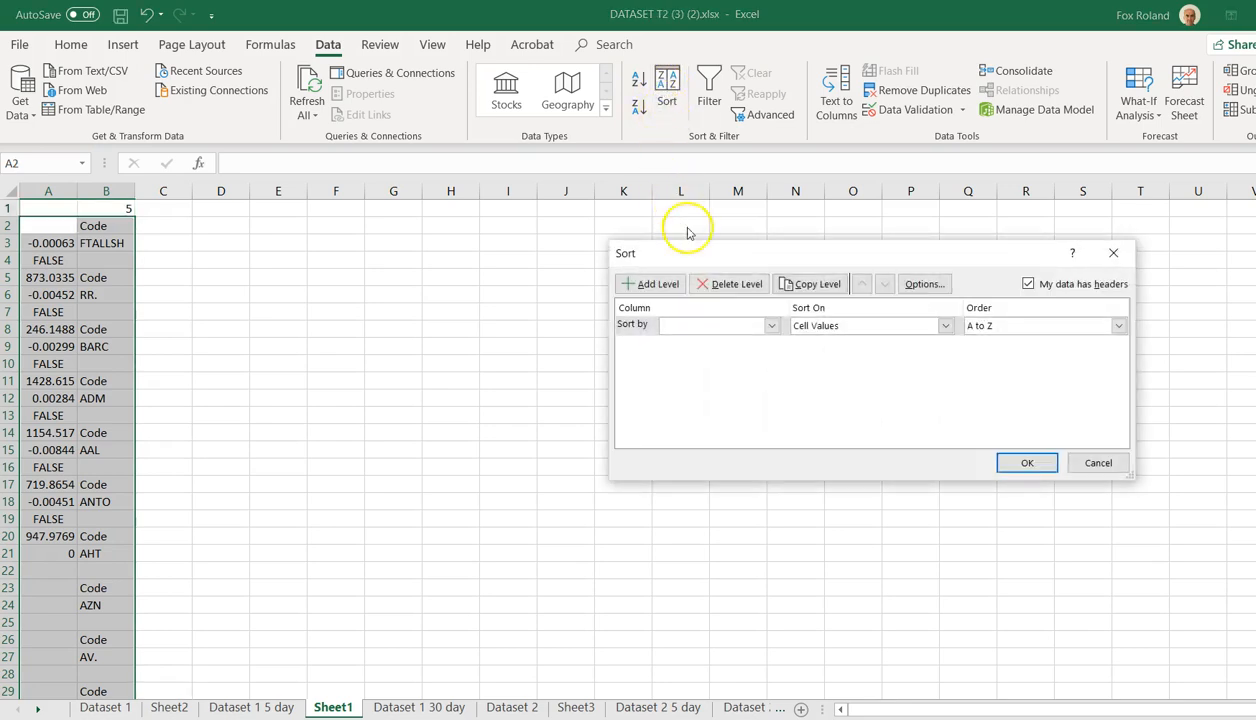
pyautogui.click(771, 326)
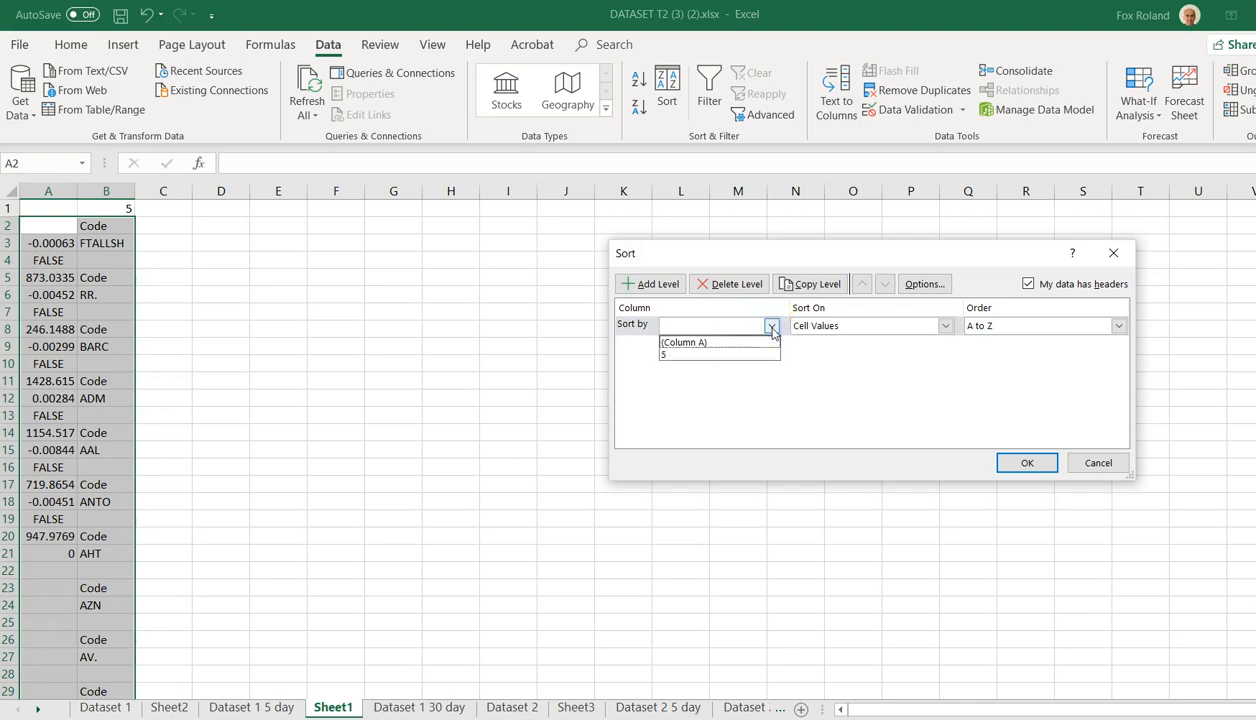
pyautogui.click(767, 348)
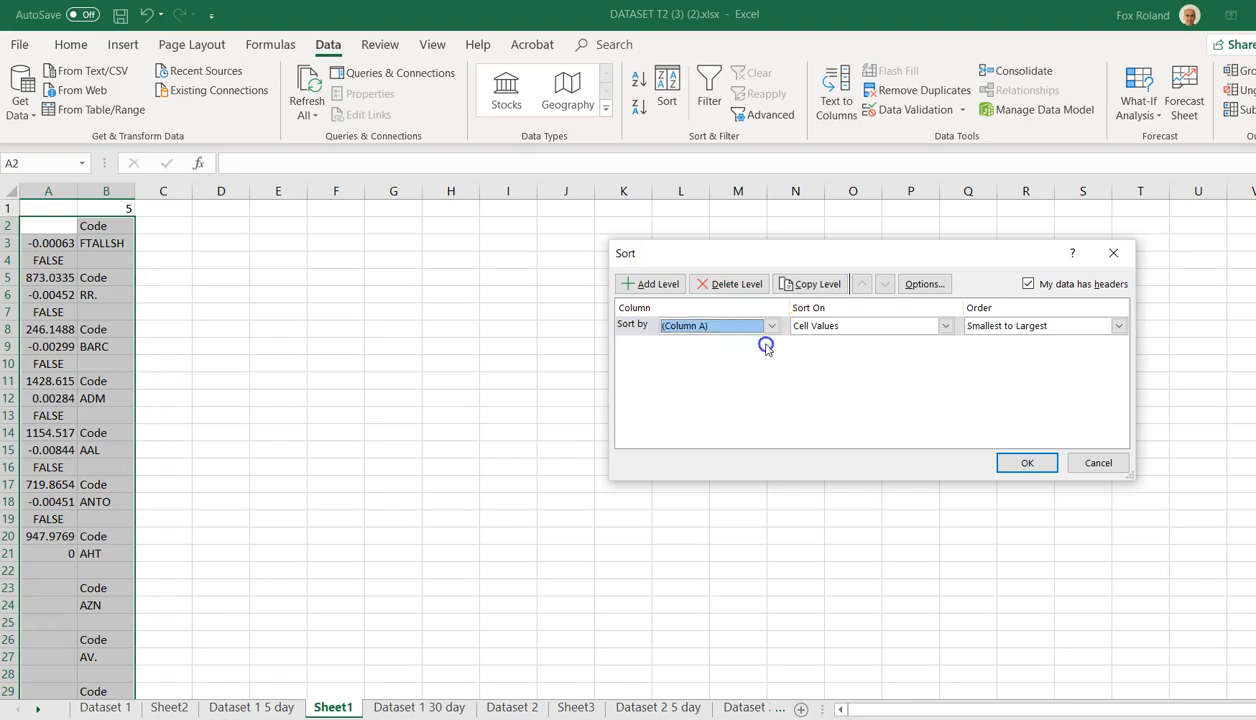
pyautogui.click(1010, 462)
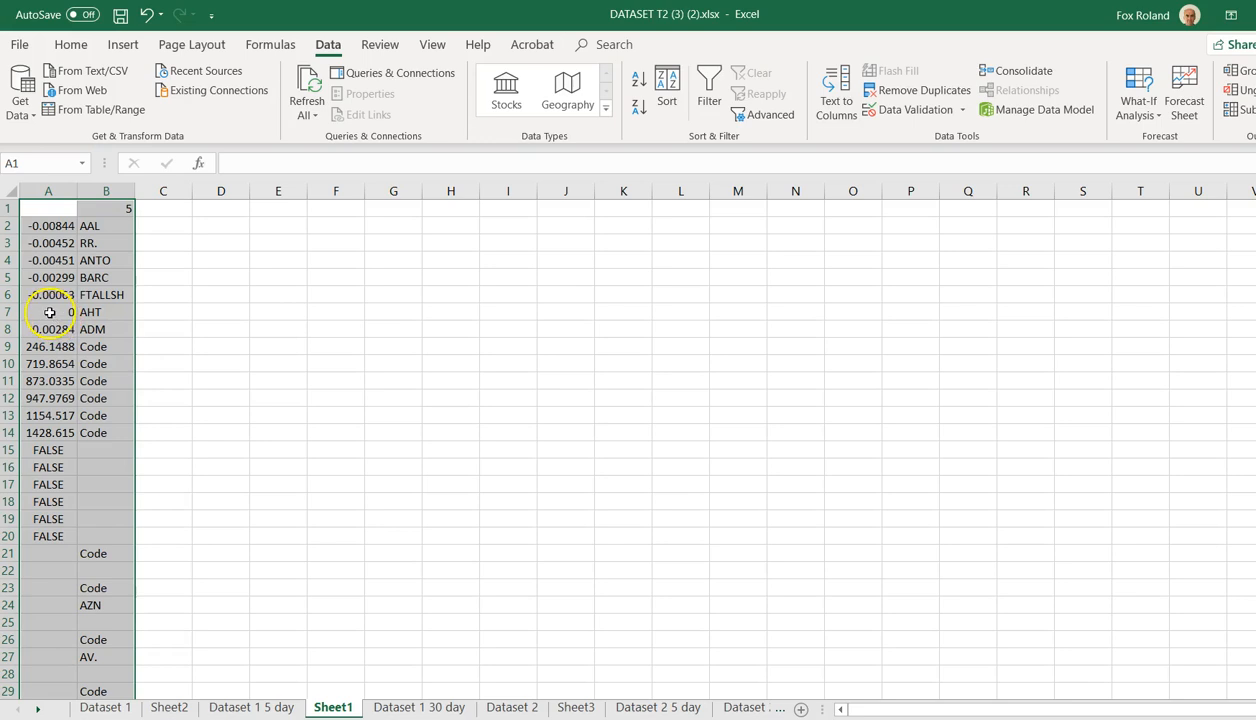
# Clear cells A7:B32 so only the sorted rows with negative average returns remain in the list.
pyautogui.moveTo(49, 312); pyautogui.dragTo(102, 712)
pyautogui.press('Delete')
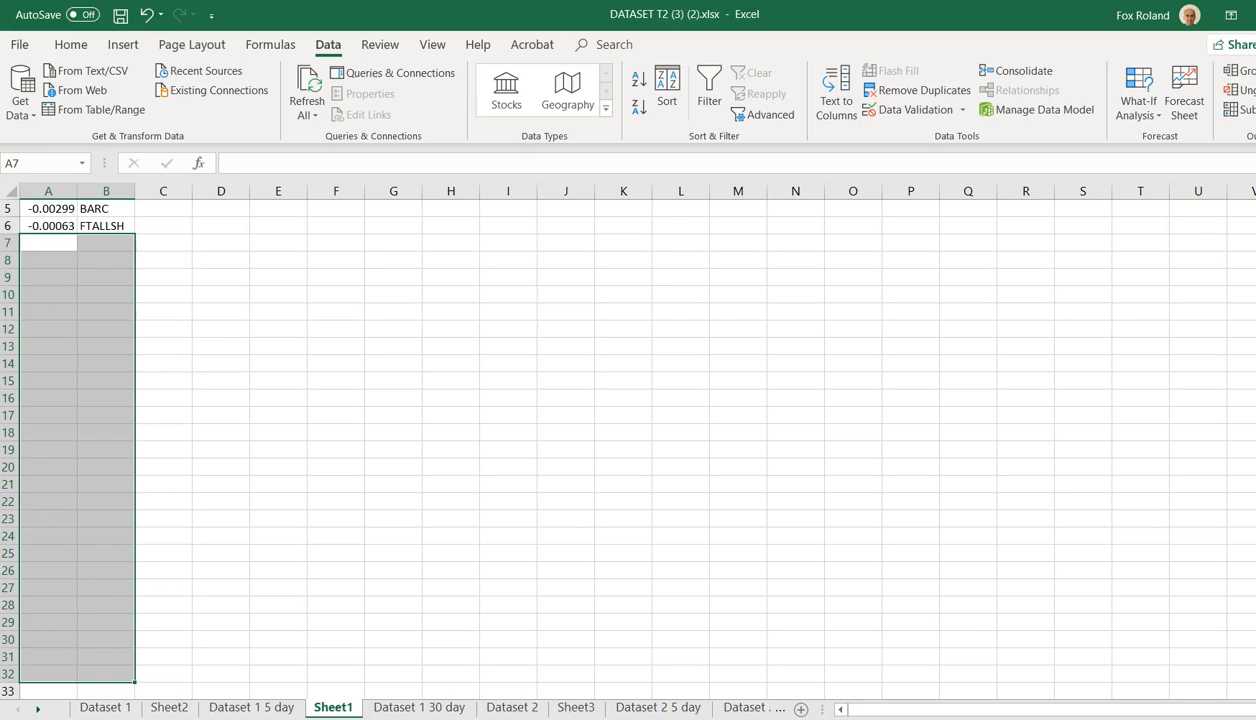
pyautogui.scroll(2, 616, 440)
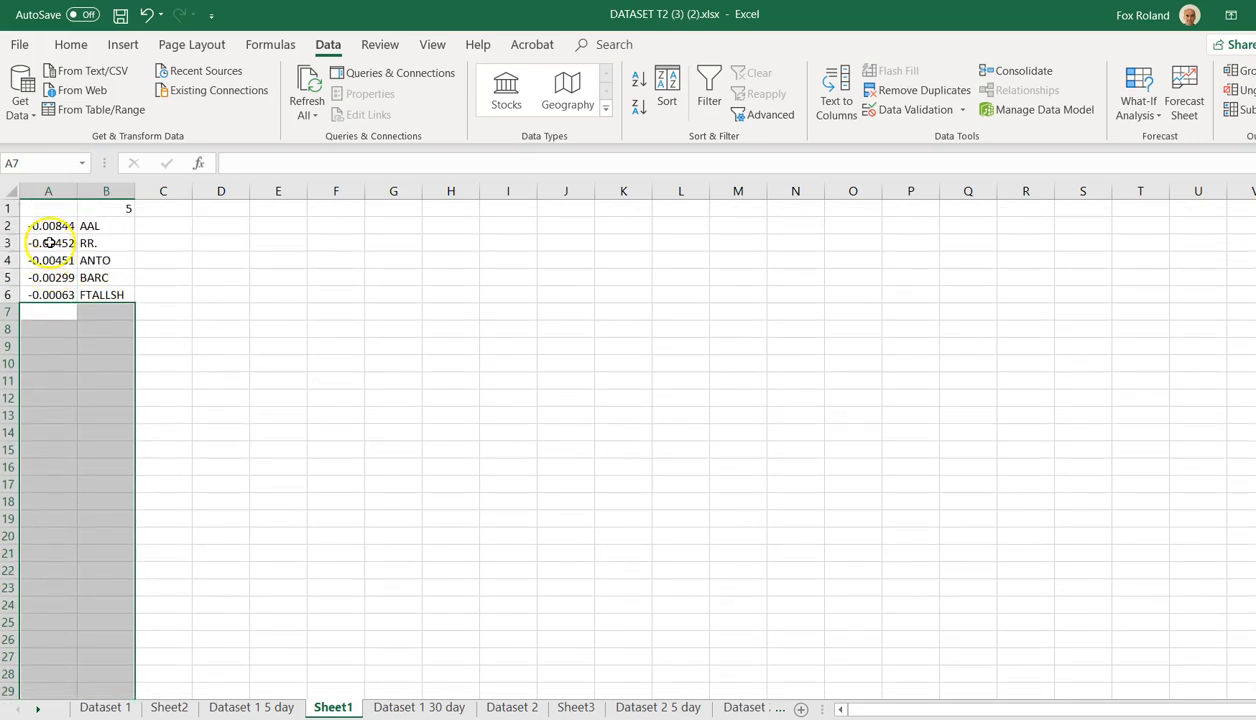
# Move the average returns from column A to column C, beside the share codes.
pyautogui.click(50, 191)
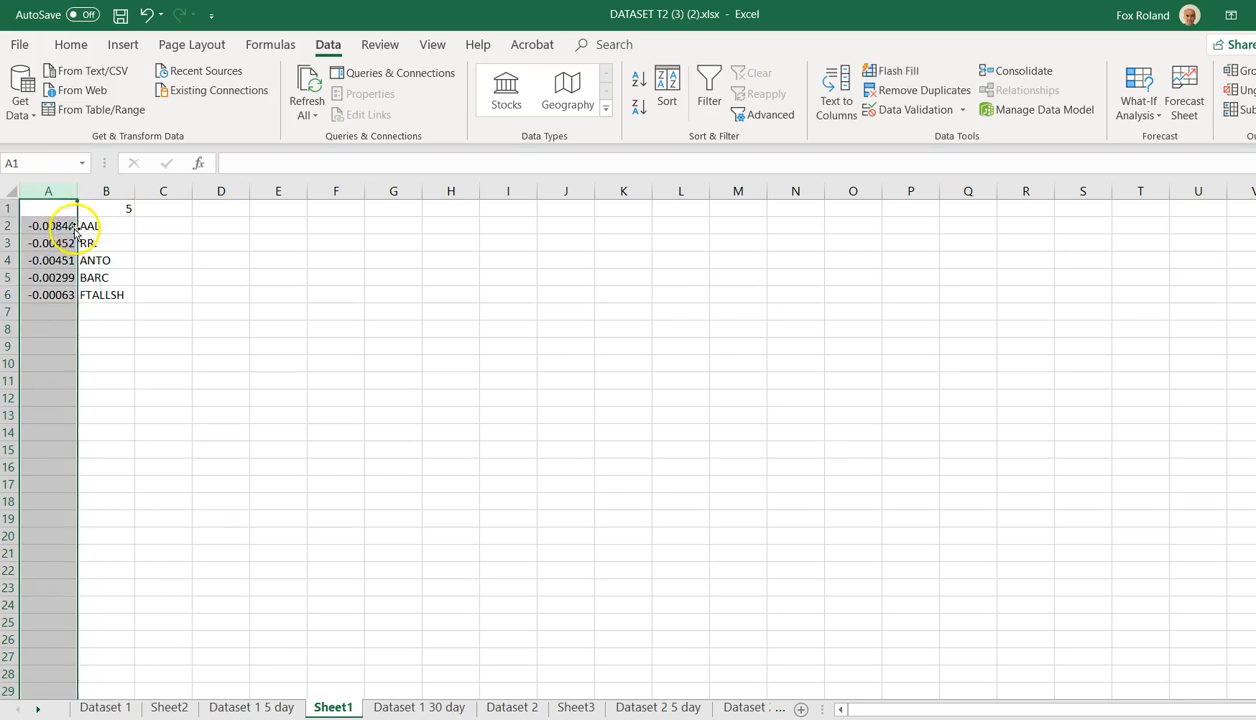
pyautogui.moveTo(75, 232); pyautogui.dragTo(146, 234)
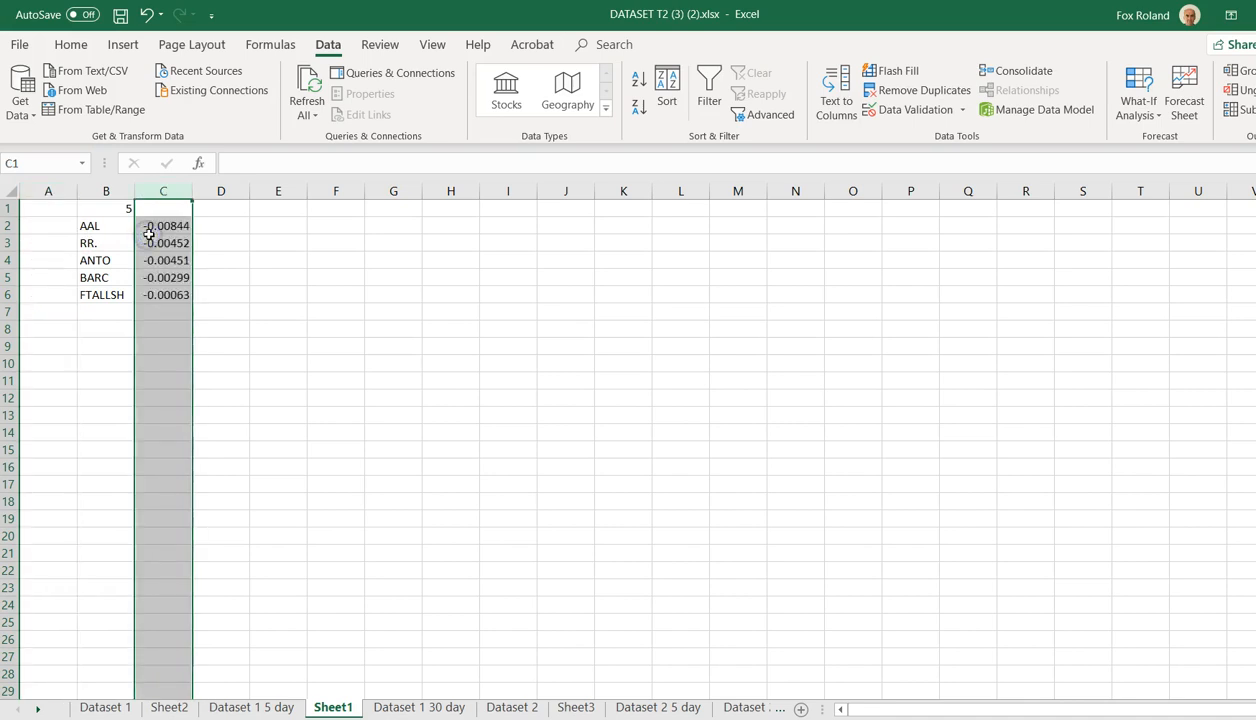
pyautogui.click(258, 305)
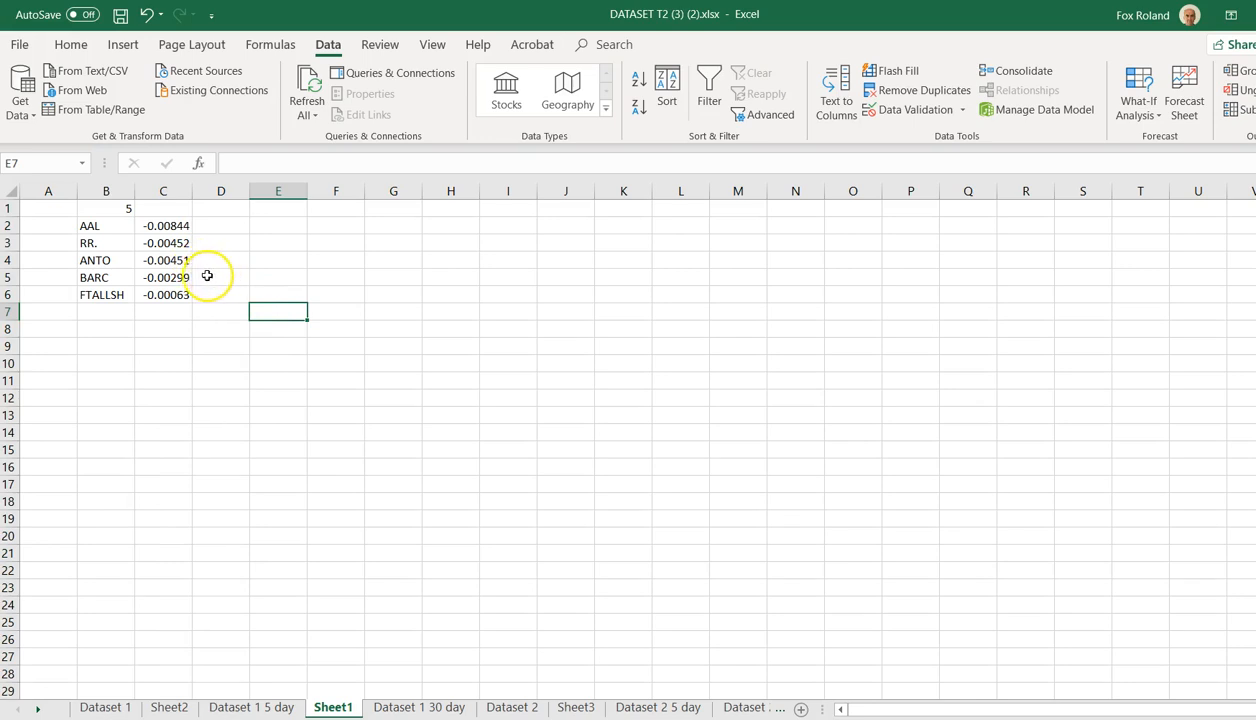
# Review the ranked averages in Sheet1 against the source data in the Dataset 1 and Dataset 1 5 day sheets.
pyautogui.click(108, 244)
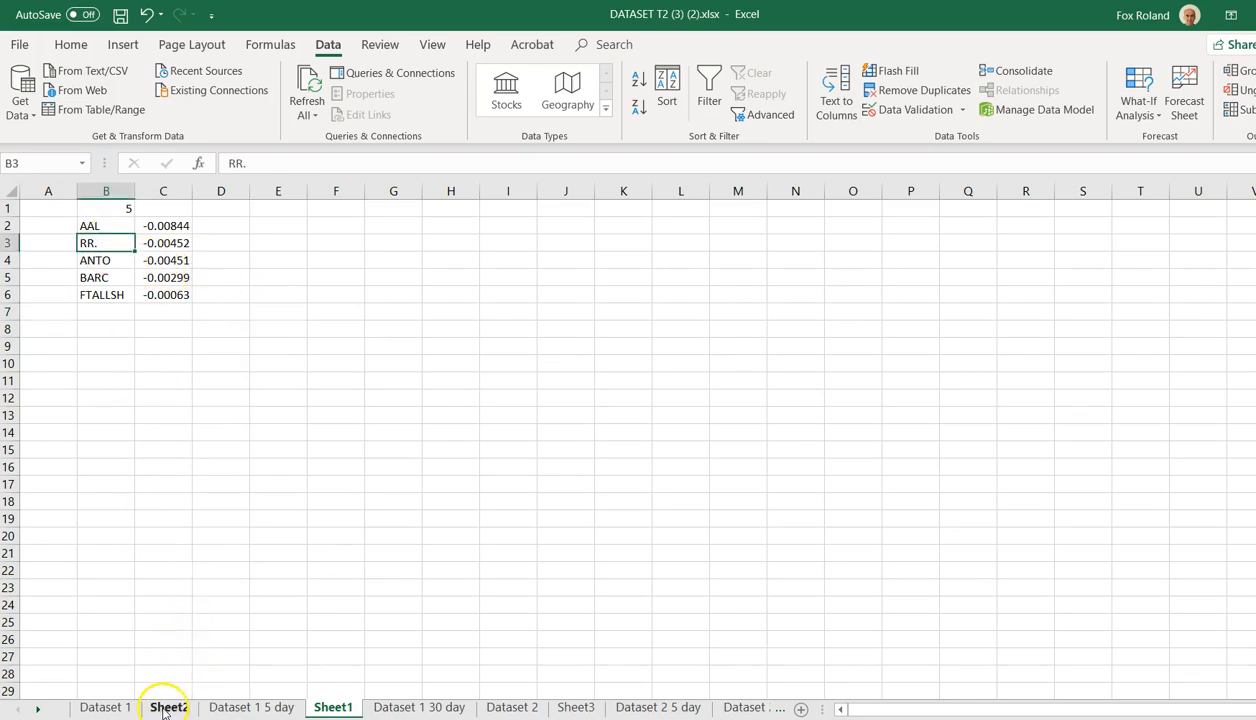
pyautogui.click(248, 707)
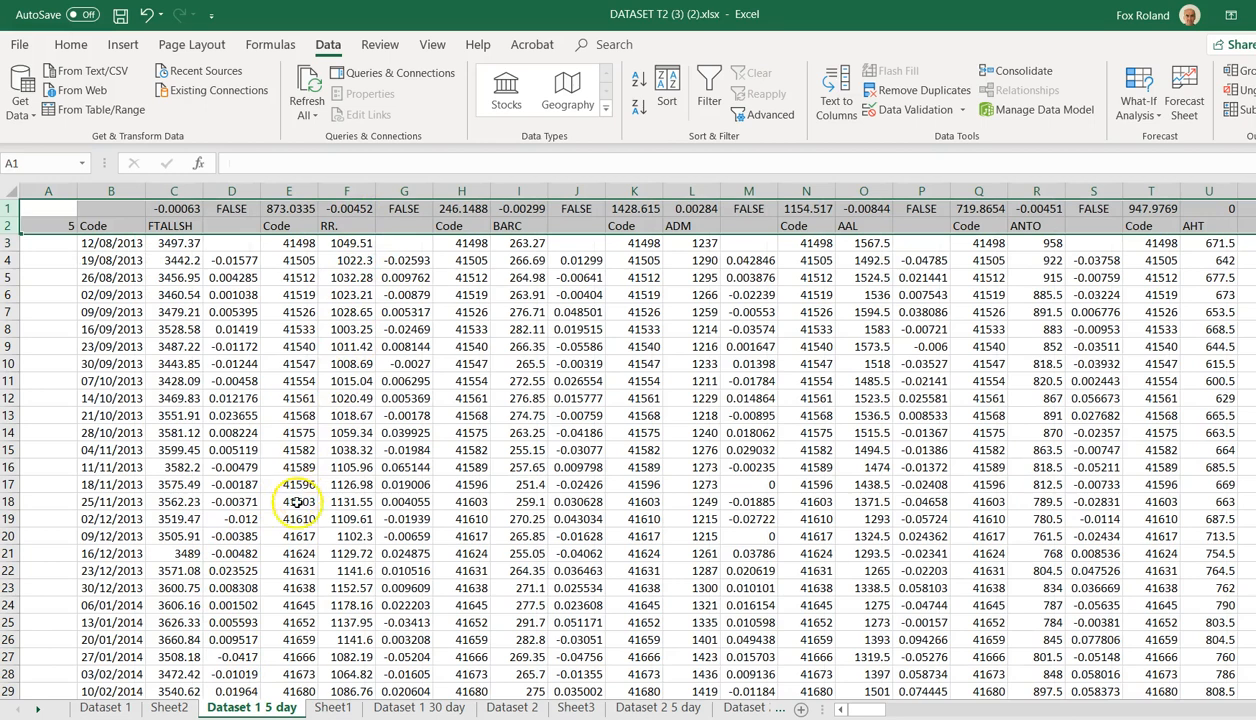
pyautogui.click(330, 707)
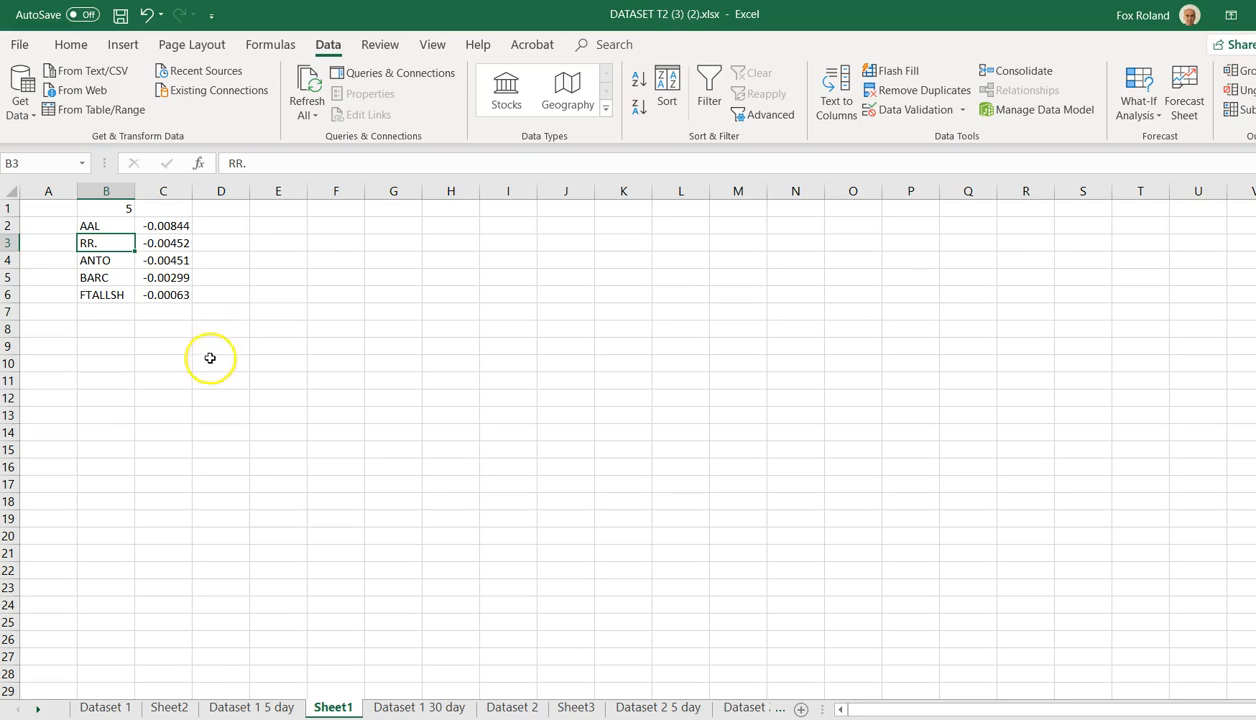
pyautogui.click(110, 710)
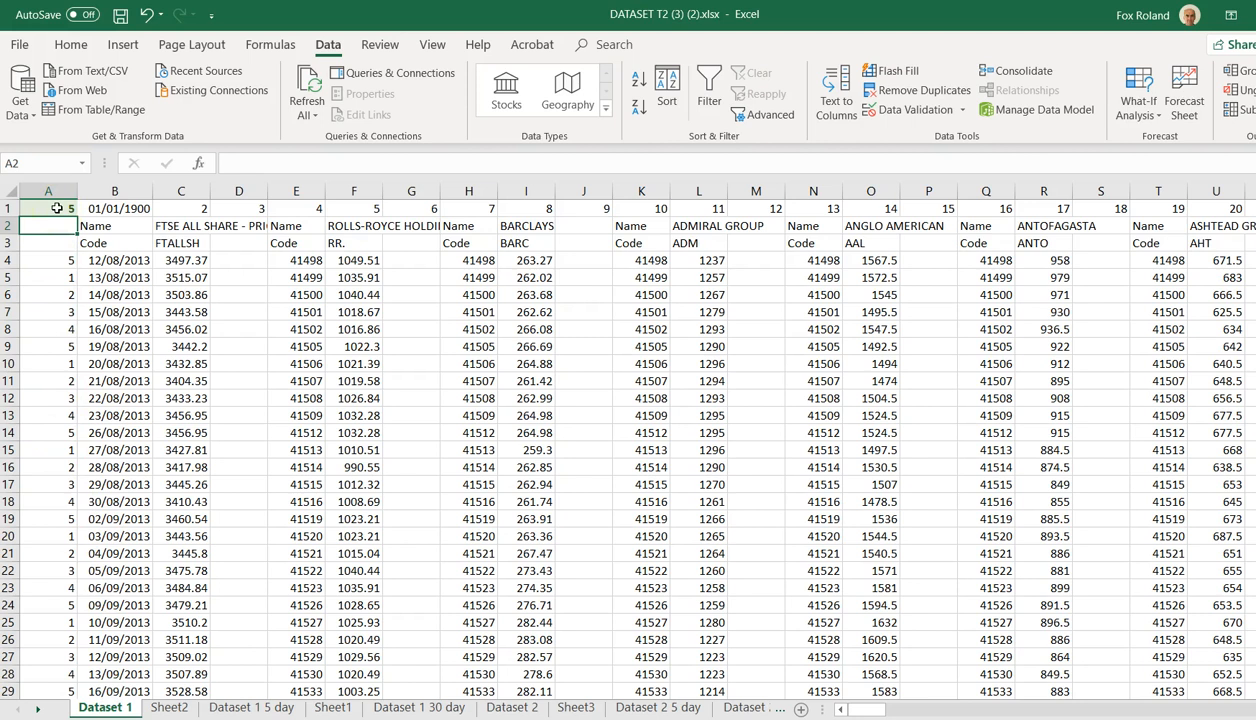
pyautogui.click(232, 710)
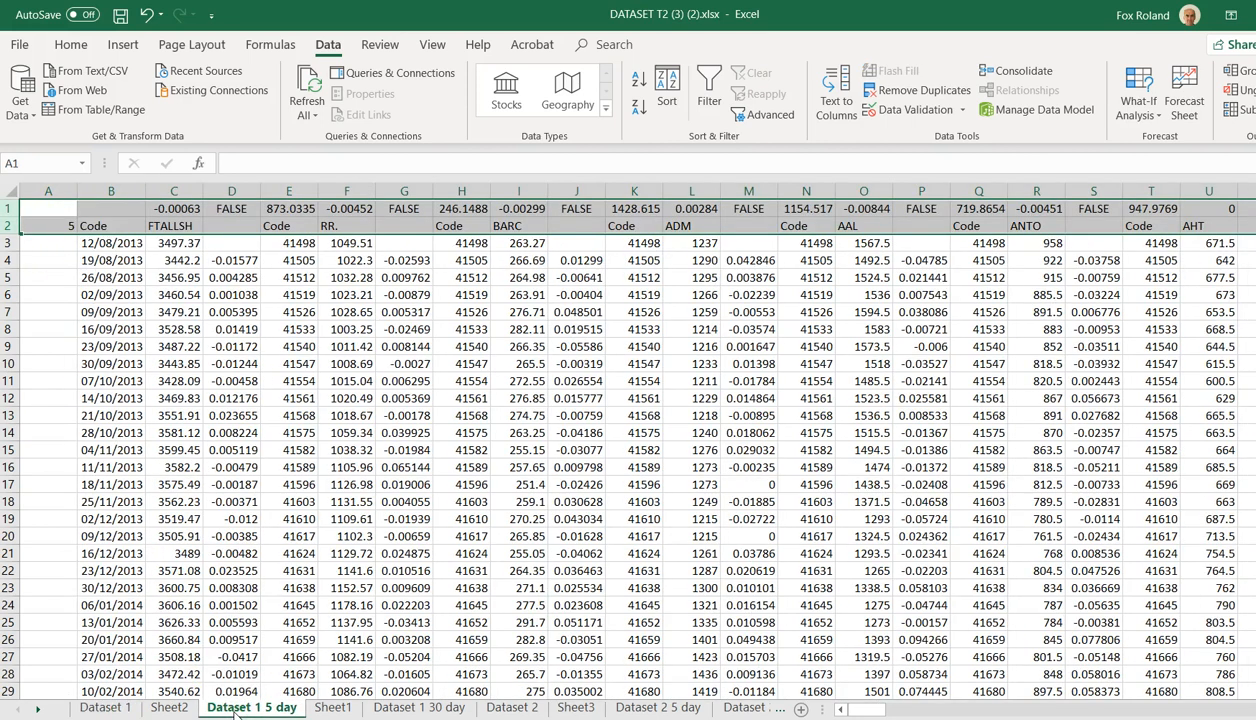
pyautogui.click(330, 708)
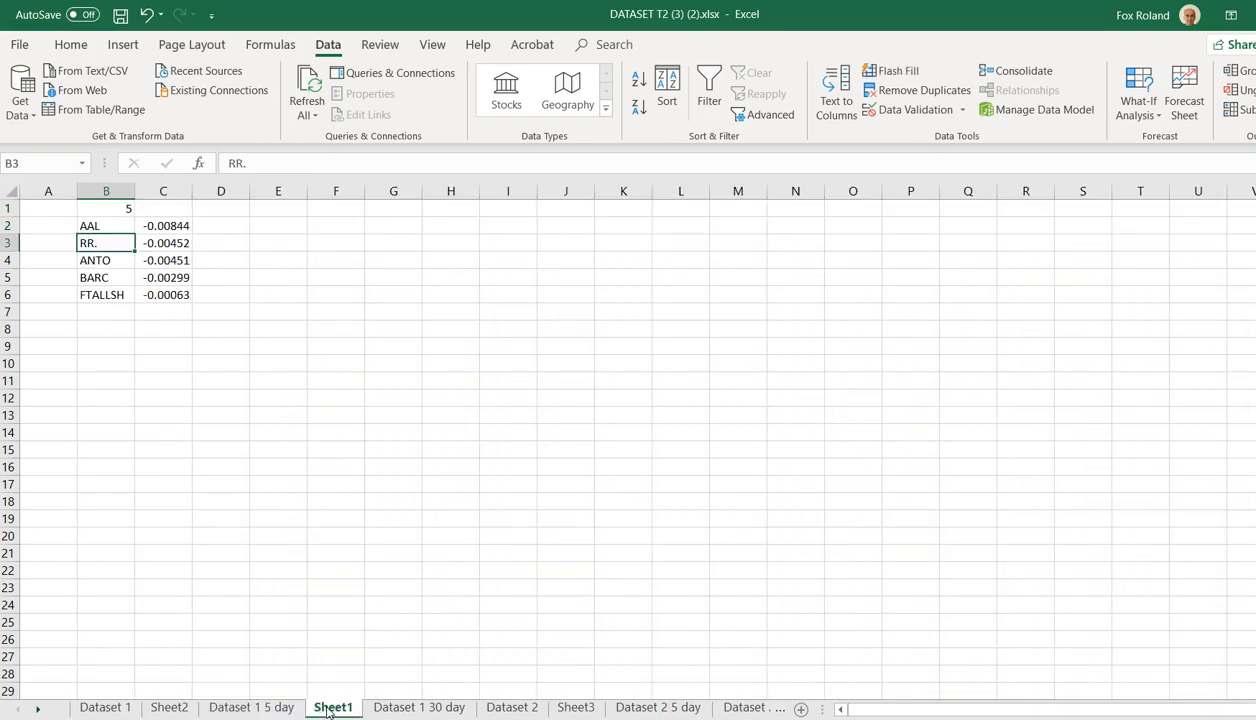